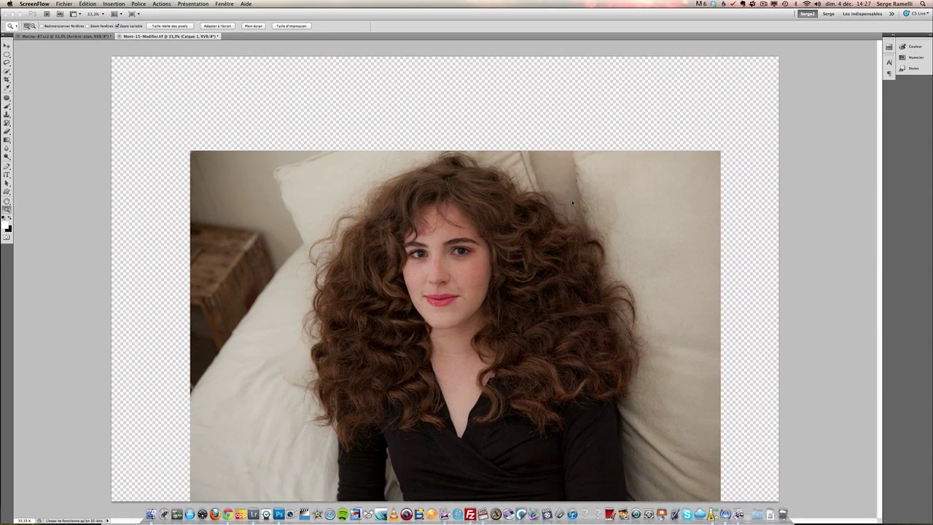
Bring Photoshop forward on Mont-15-Modifier.tif, with the portrait layer above the hidden landscape layer
{"action": "left_click", "coordinate": [502, 124]}
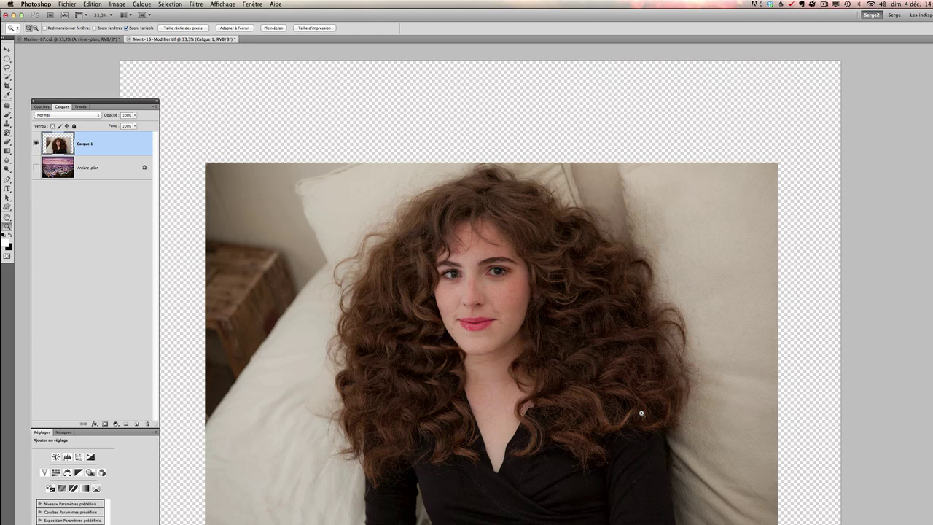
{"action": "left_click", "coordinate": [35, 169]}
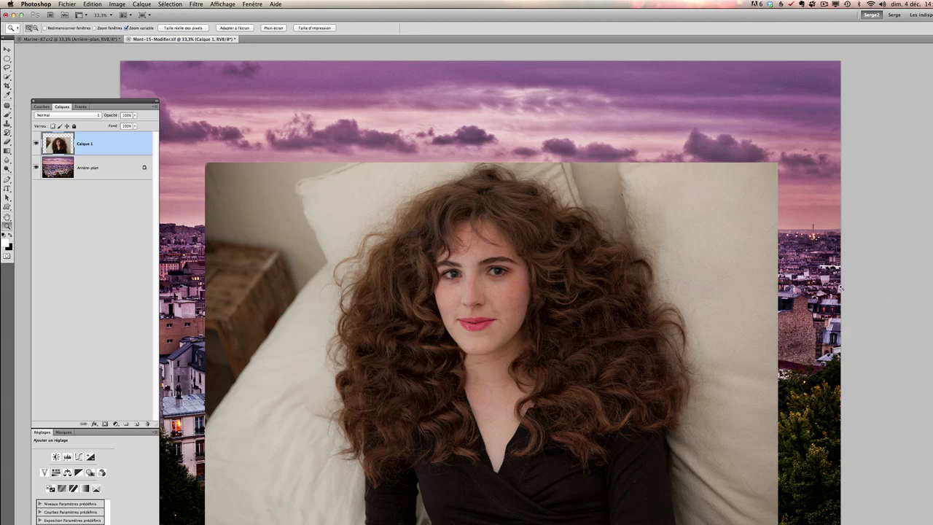
{"action": "left_click", "coordinate": [36, 169]}
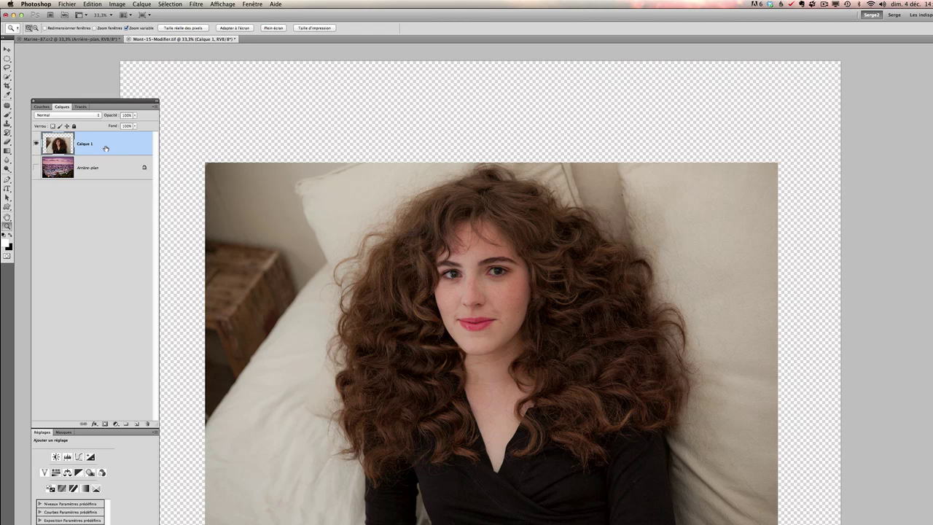
{"action": "left_click", "coordinate": [116, 177]}
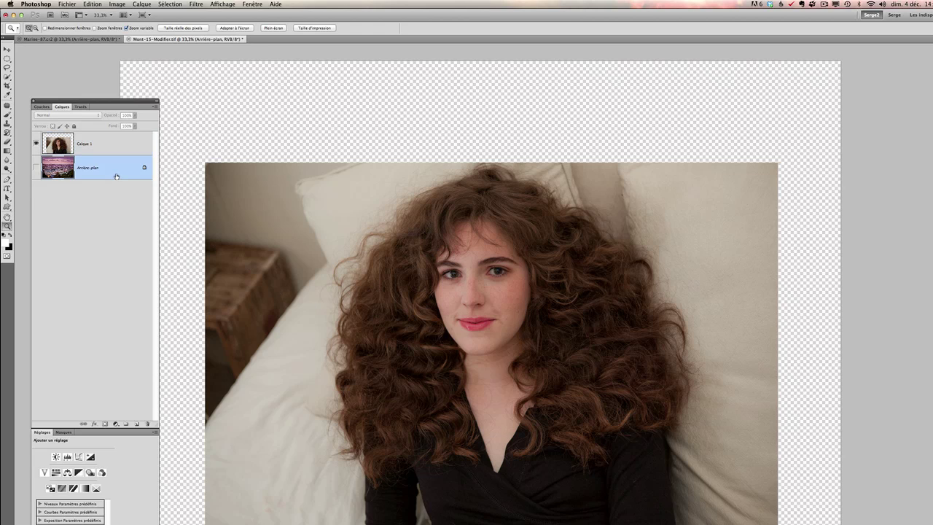
{"action": "left_click", "coordinate": [108, 144]}
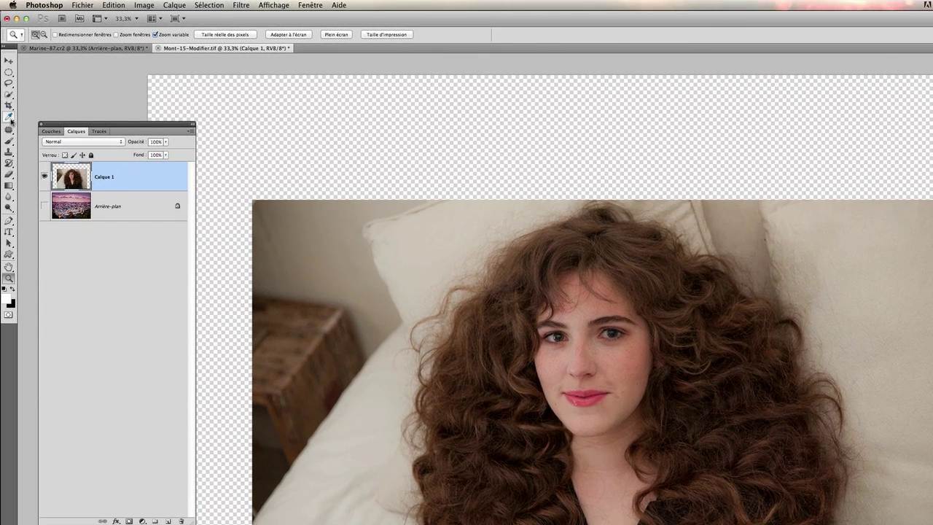
Activate Outil Sélection rapide (Quick Selection) from the toolbar flyout
{"action": "left_click", "coordinate": [9, 95]}
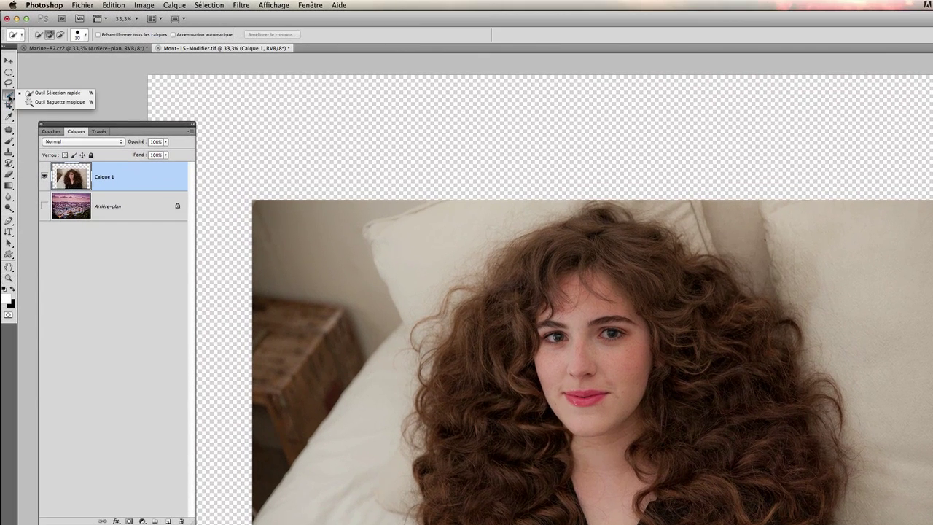
{"action": "left_click", "coordinate": [47, 94]}
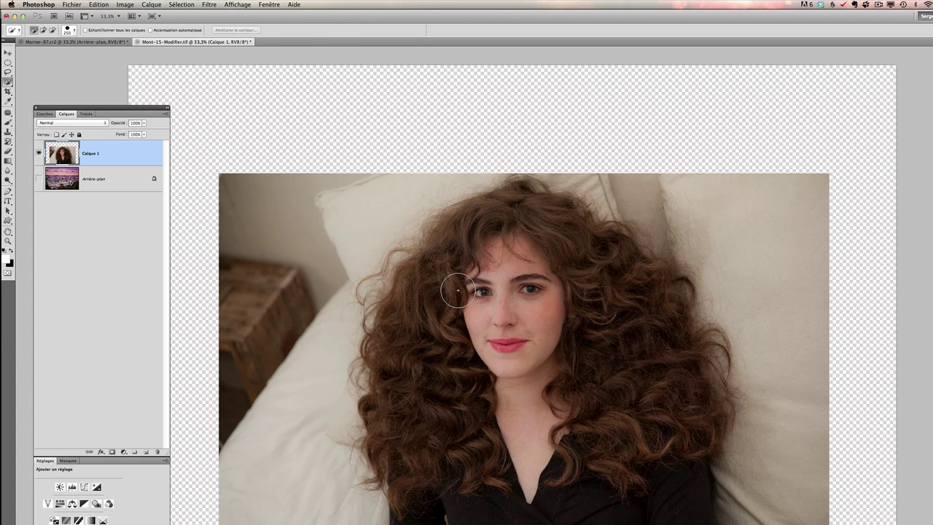
Enlarge the quick-selection brush, add to the selection, and paint over the hair's left side and top
{"action": "key", "text": "bracketright"}
{"action": "key", "text": "bracketright"}
{"action": "key", "text": "bracketright"}
{"action": "key", "text": "shift"}
{"action": "left_click_drag", "start_coordinate": [394, 315], "coordinate": [452, 411]}
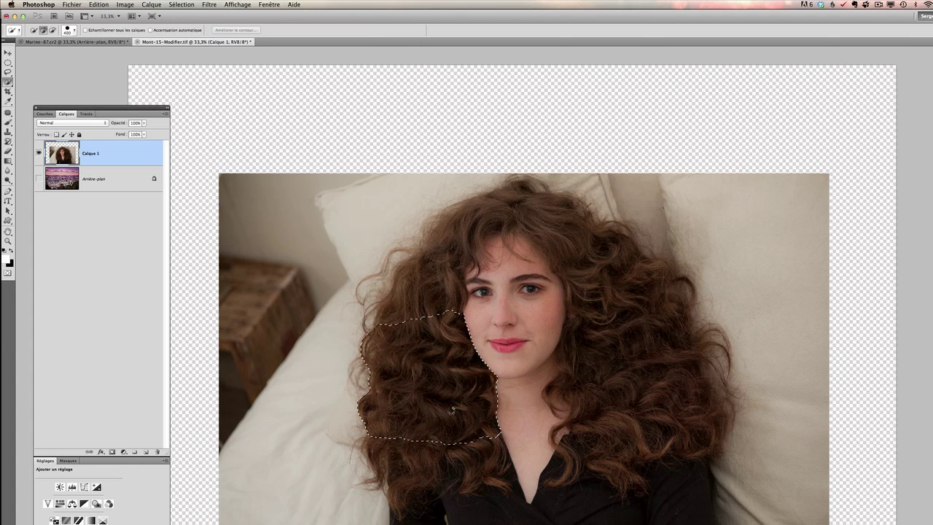
{"action": "mouse_move", "coordinate": [433, 327]}
{"action": "left_mouse_down"}
{"action": "mouse_move", "coordinate": [553, 242]}
{"action": "mouse_move", "coordinate": [597, 270]}
{"action": "mouse_move", "coordinate": [644, 342]}
{"action": "mouse_move", "coordinate": [659, 404]}
{"action": "left_mouse_up"}
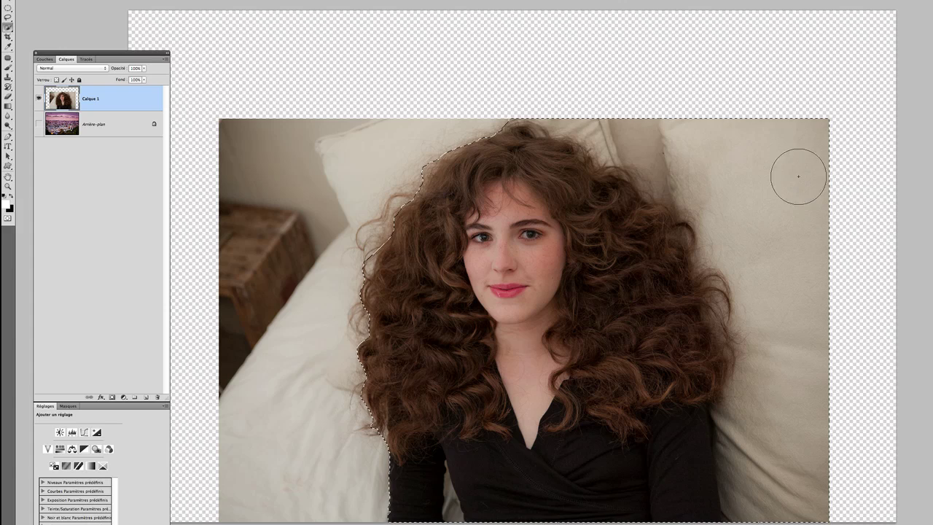
Extend the selection along the hair's right and top edges, the black shirt, and the upper-left curls
{"action": "mouse_move", "coordinate": [743, 168]}
{"action": "left_mouse_down"}
{"action": "mouse_move", "coordinate": [787, 292]}
{"action": "mouse_move", "coordinate": [773, 403]}
{"action": "left_mouse_up"}
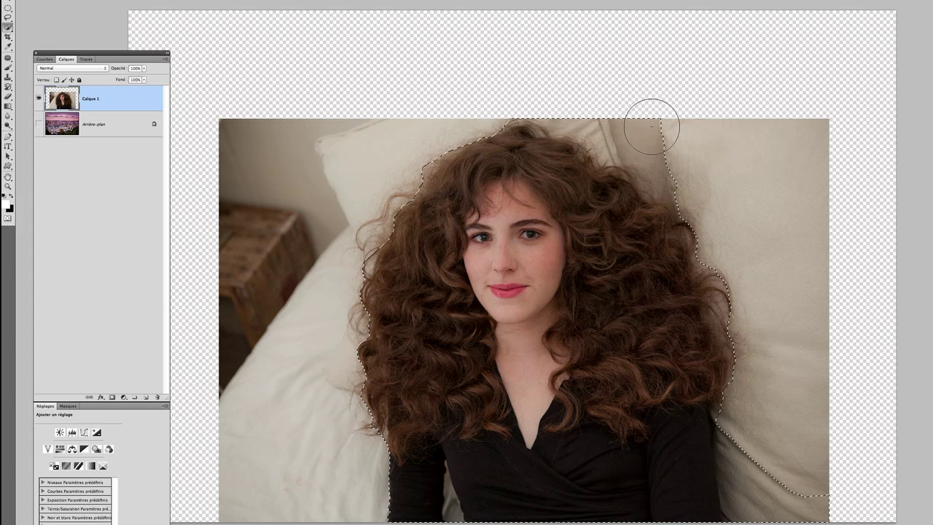
{"action": "left_click_drag", "start_coordinate": [649, 124], "coordinate": [580, 111]}
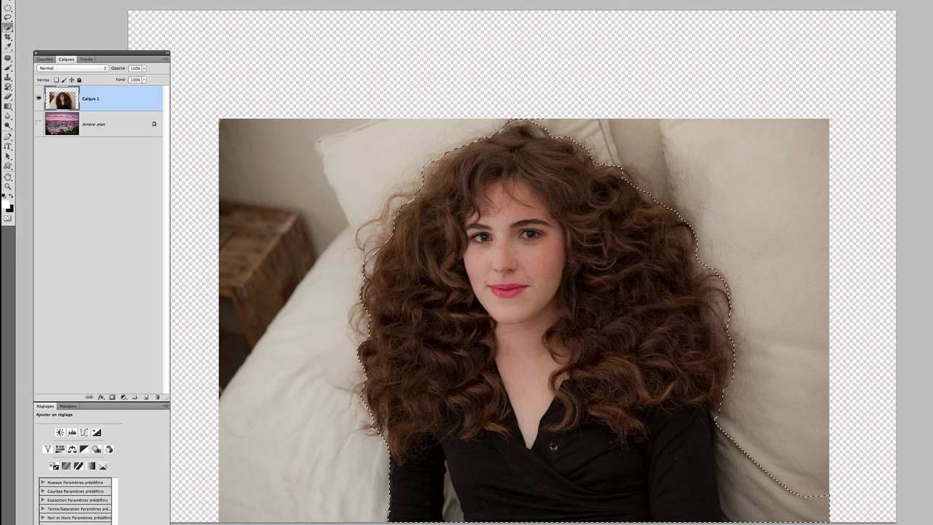
{"action": "left_click_drag", "start_coordinate": [427, 483], "coordinate": [712, 490]}
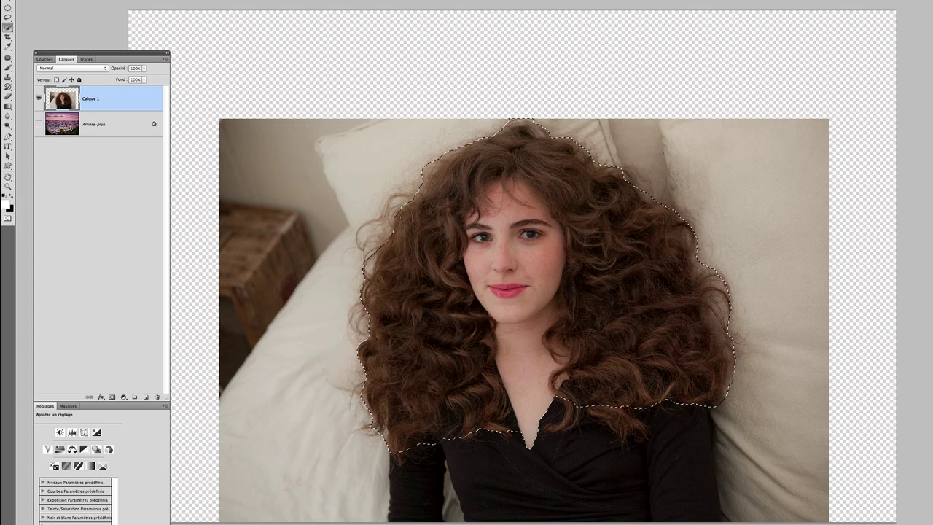
{"action": "mouse_move", "coordinate": [386, 229]}
{"action": "left_mouse_down"}
{"action": "mouse_move", "coordinate": [361, 237]}
{"action": "mouse_move", "coordinate": [337, 267]}
{"action": "mouse_move", "coordinate": [342, 274]}
{"action": "left_mouse_up"}
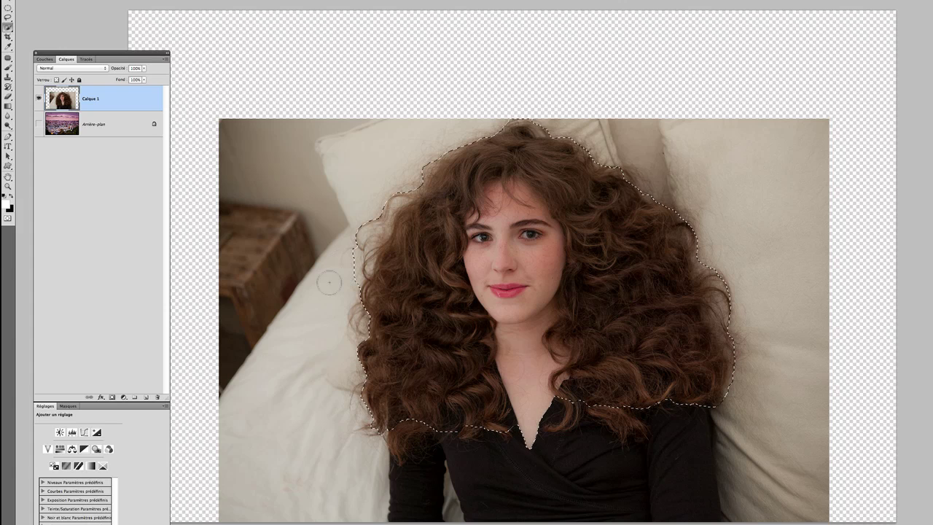
{"action": "left_click_drag", "start_coordinate": [342, 274], "coordinate": [334, 274]}
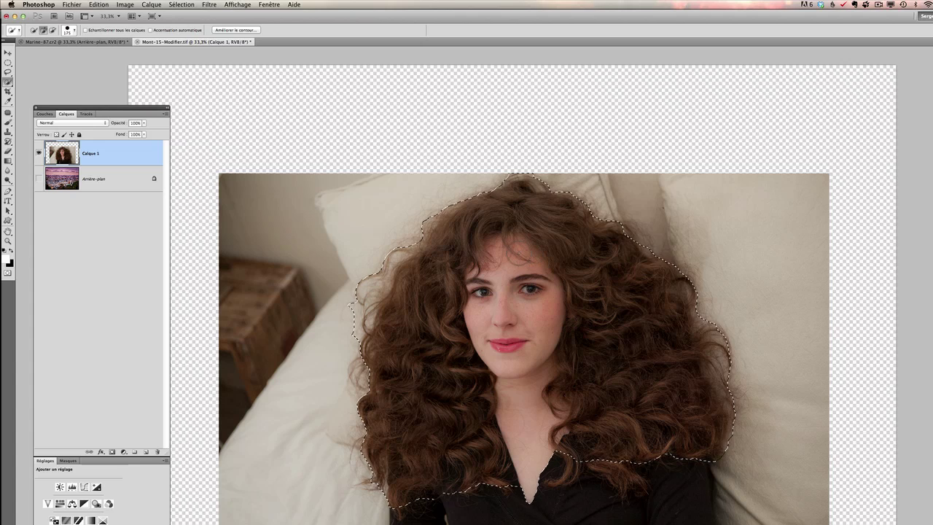
Open Améliorer le contour, move the dialog left, and set the view to Afficher le calque
{"action": "left_click", "coordinate": [246, 30]}
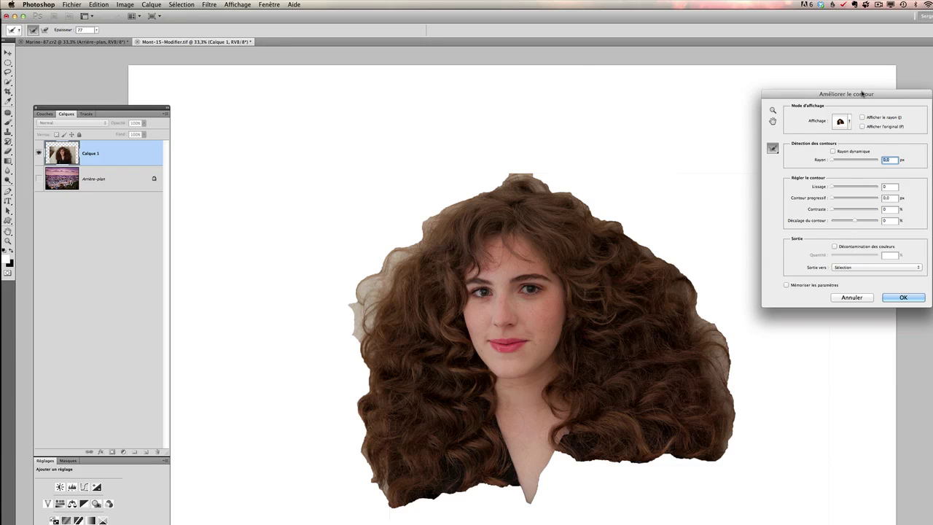
{"action": "mouse_move", "coordinate": [856, 91]}
{"action": "left_mouse_down"}
{"action": "mouse_move", "coordinate": [390, 121]}
{"action": "mouse_move", "coordinate": [311, 95]}
{"action": "left_mouse_up"}
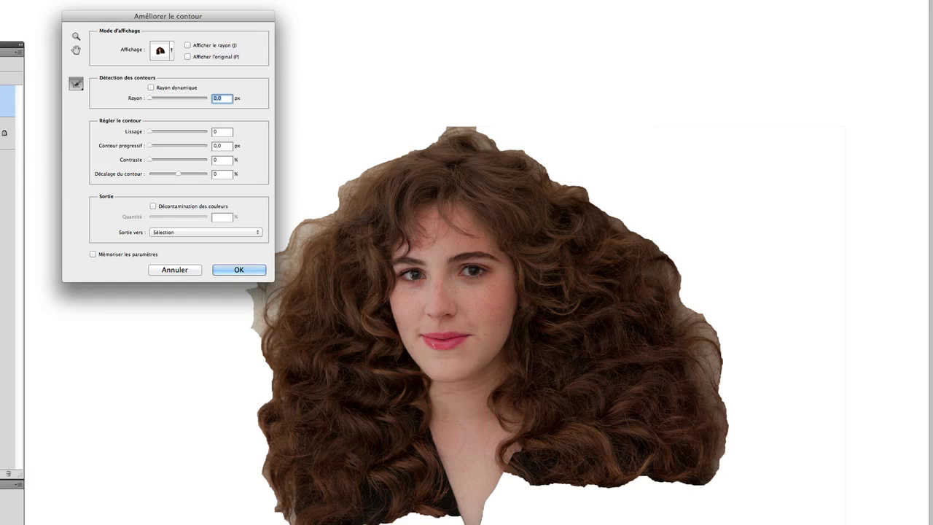
{"action": "left_click", "coordinate": [163, 53]}
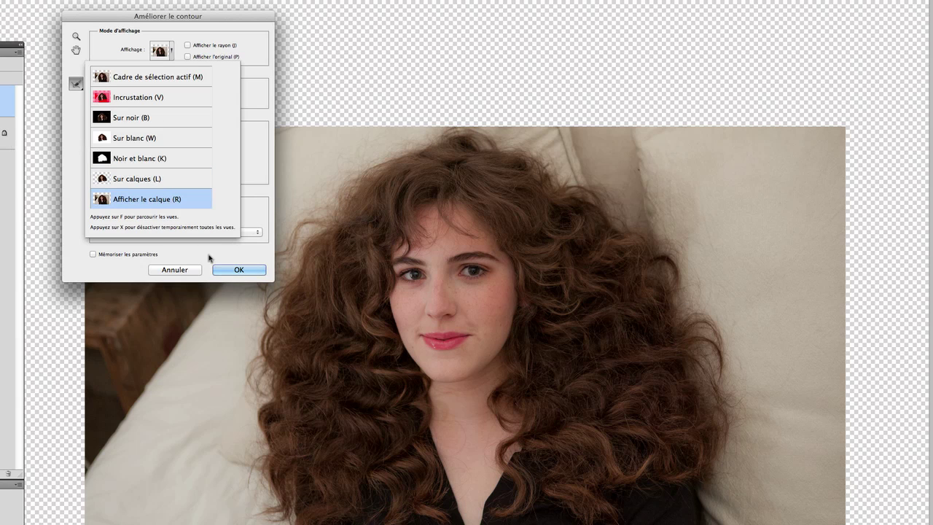
Reopen Améliorer le contour with Cmd+Option+R, try Sur calques then Afficher le calque, and nudge the dialog
{"action": "left_click", "coordinate": [194, 270]}
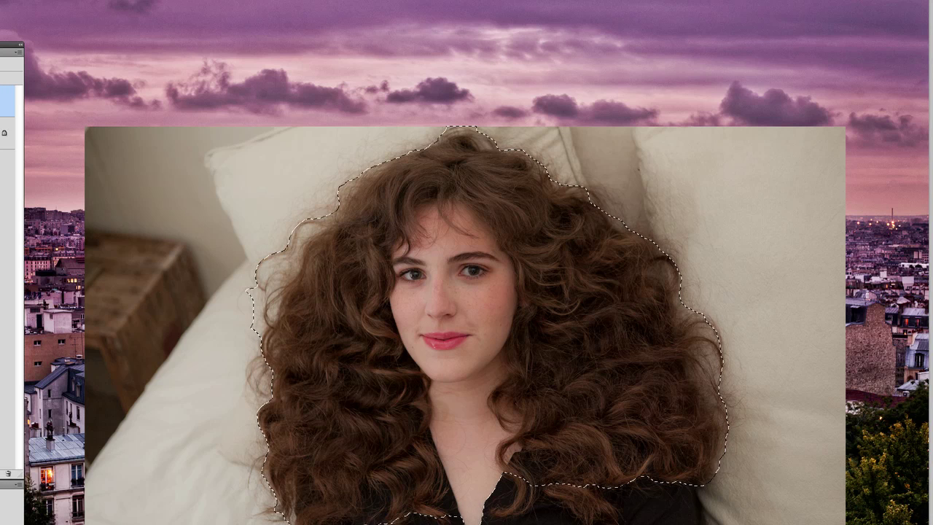
{"action": "key", "text": "ctrl+alt+r"}
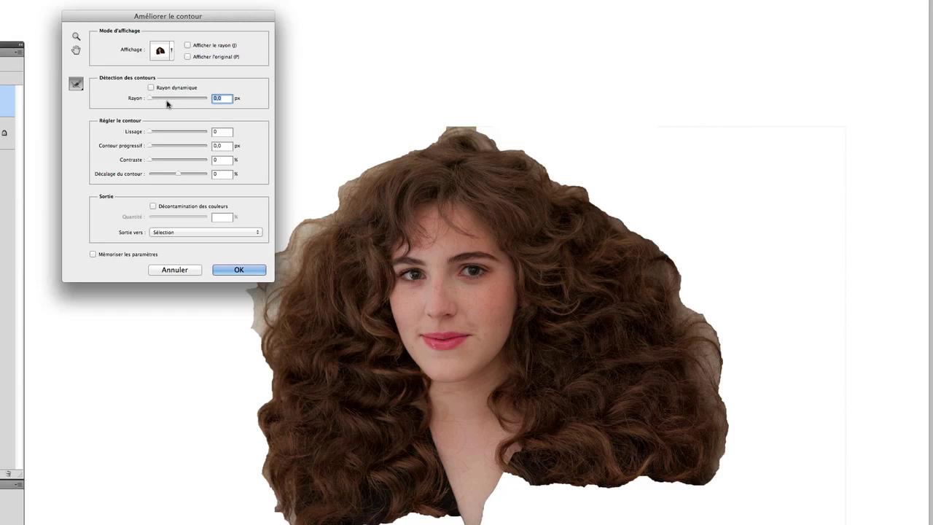
{"action": "left_click", "coordinate": [169, 52]}
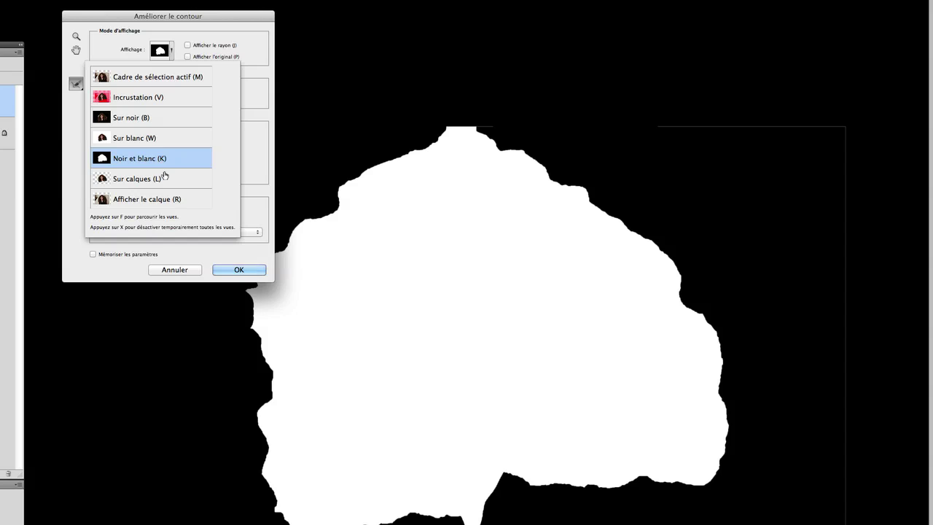
{"action": "mouse_move", "coordinate": [137, 178]}
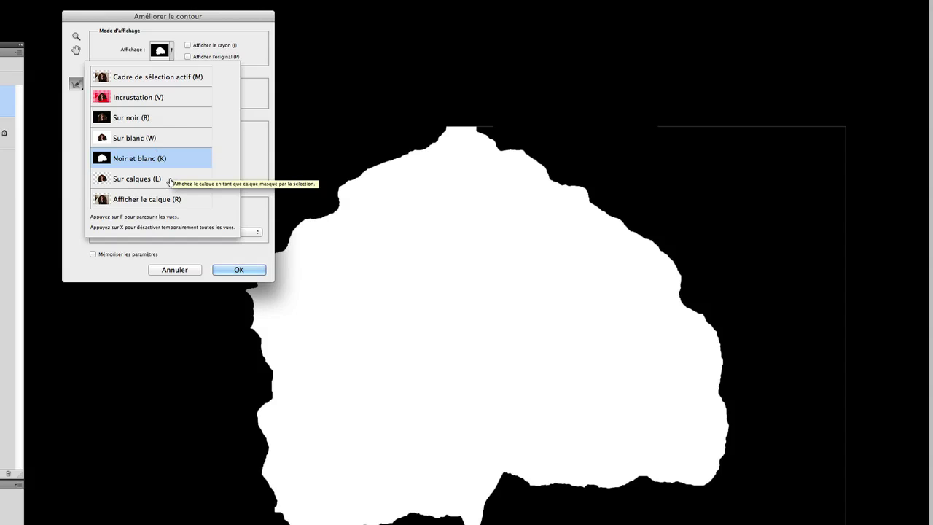
{"action": "left_click", "coordinate": [169, 179]}
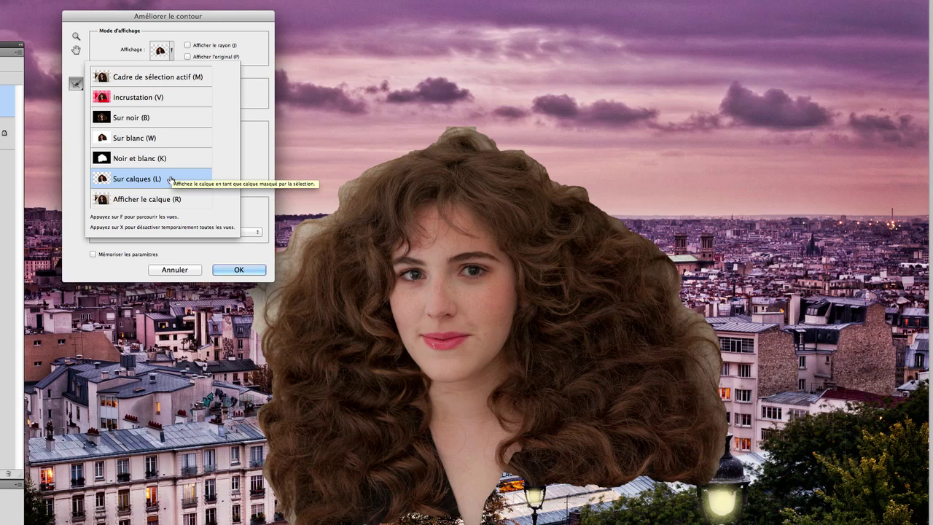
{"action": "left_click", "coordinate": [177, 199]}
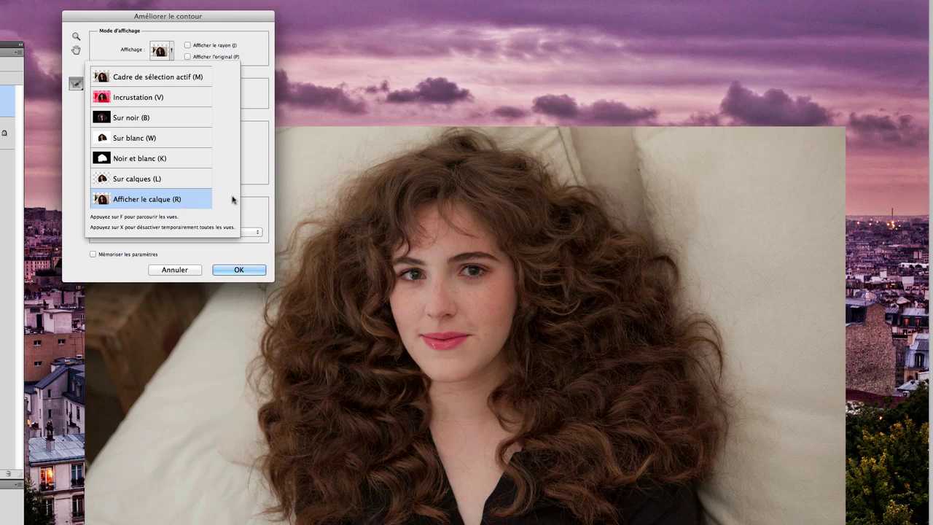
{"action": "left_click", "coordinate": [254, 161]}
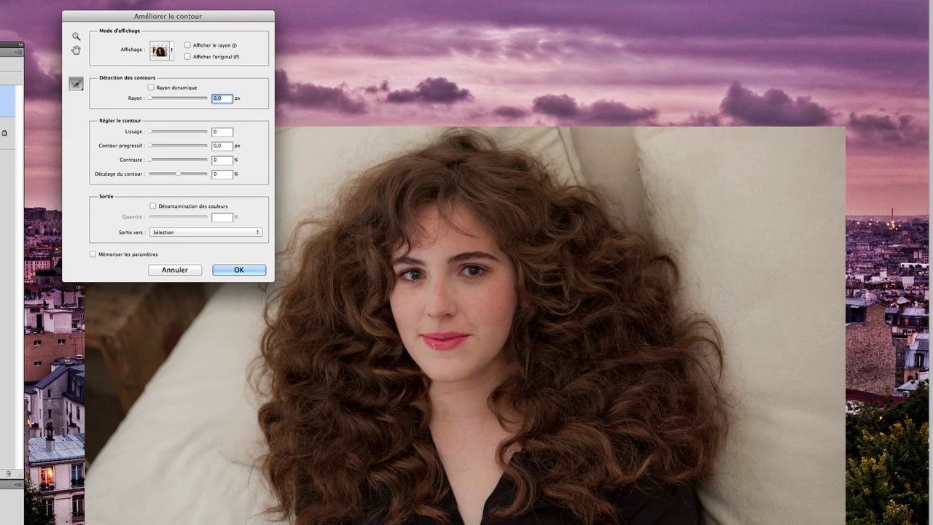
{"action": "left_click_drag", "start_coordinate": [195, 17], "coordinate": [161, 16]}
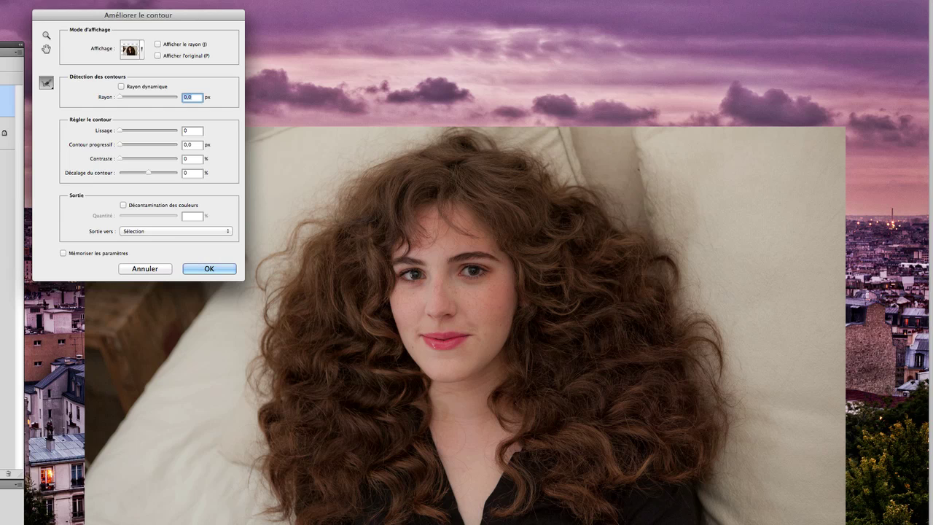
Paint the refine-radius brush across the outer curls to add them to the refinement area
{"action": "mouse_move", "coordinate": [284, 514]}
{"action": "left_mouse_down"}
{"action": "mouse_move", "coordinate": [225, 453]}
{"action": "mouse_move", "coordinate": [259, 461]}
{"action": "mouse_move", "coordinate": [263, 435]}
{"action": "mouse_move", "coordinate": [250, 366]}
{"action": "mouse_move", "coordinate": [261, 364]}
{"action": "mouse_move", "coordinate": [258, 299]}
{"action": "mouse_move", "coordinate": [238, 305]}
{"action": "mouse_move", "coordinate": [263, 274]}
{"action": "mouse_move", "coordinate": [284, 379]}
{"action": "mouse_move", "coordinate": [271, 311]}
{"action": "mouse_move", "coordinate": [257, 306]}
{"action": "mouse_move", "coordinate": [273, 255]}
{"action": "mouse_move", "coordinate": [312, 222]}
{"action": "mouse_move", "coordinate": [327, 185]}
{"action": "mouse_move", "coordinate": [349, 202]}
{"action": "mouse_move", "coordinate": [322, 209]}
{"action": "mouse_move", "coordinate": [371, 166]}
{"action": "mouse_move", "coordinate": [481, 135]}
{"action": "mouse_move", "coordinate": [472, 144]}
{"action": "mouse_move", "coordinate": [496, 143]}
{"action": "mouse_move", "coordinate": [579, 191]}
{"action": "mouse_move", "coordinate": [605, 193]}
{"action": "mouse_move", "coordinate": [623, 230]}
{"action": "mouse_move", "coordinate": [674, 252]}
{"action": "mouse_move", "coordinate": [684, 329]}
{"action": "mouse_move", "coordinate": [707, 328]}
{"action": "mouse_move", "coordinate": [694, 291]}
{"action": "mouse_move", "coordinate": [685, 299]}
{"action": "mouse_move", "coordinate": [717, 350]}
{"action": "mouse_move", "coordinate": [707, 375]}
{"action": "mouse_move", "coordinate": [720, 441]}
{"action": "mouse_move", "coordinate": [751, 401]}
{"action": "mouse_move", "coordinate": [732, 379]}
{"action": "mouse_move", "coordinate": [739, 363]}
{"action": "mouse_move", "coordinate": [690, 314]}
{"action": "left_mouse_up"}
Cycle the preview through Sur blanc and Noir et blanc, settling on Sur noir
{"action": "left_click", "coordinate": [139, 51]}
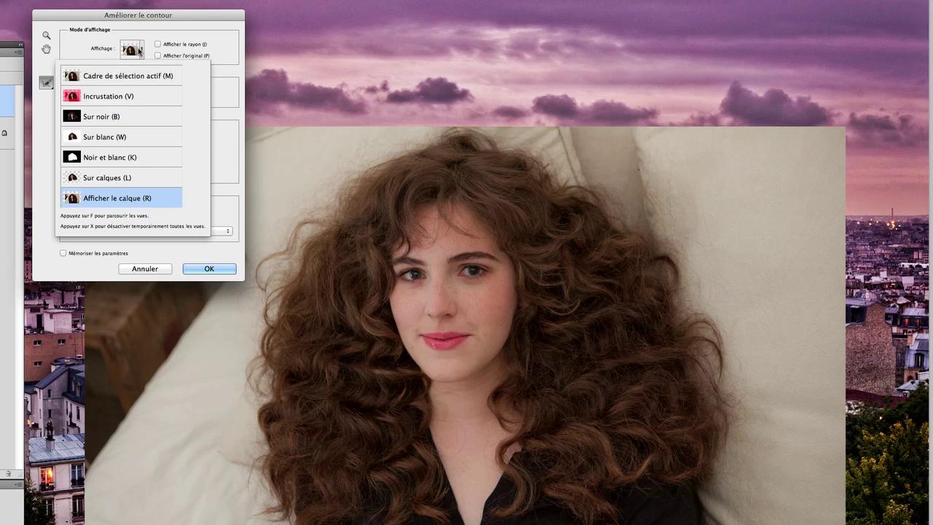
{"action": "left_click", "coordinate": [150, 137]}
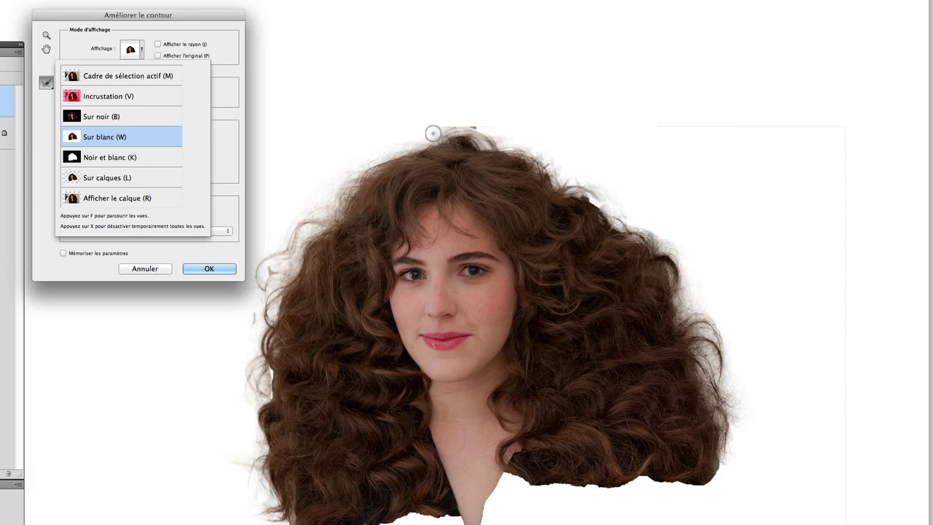
{"action": "left_click", "coordinate": [148, 158]}
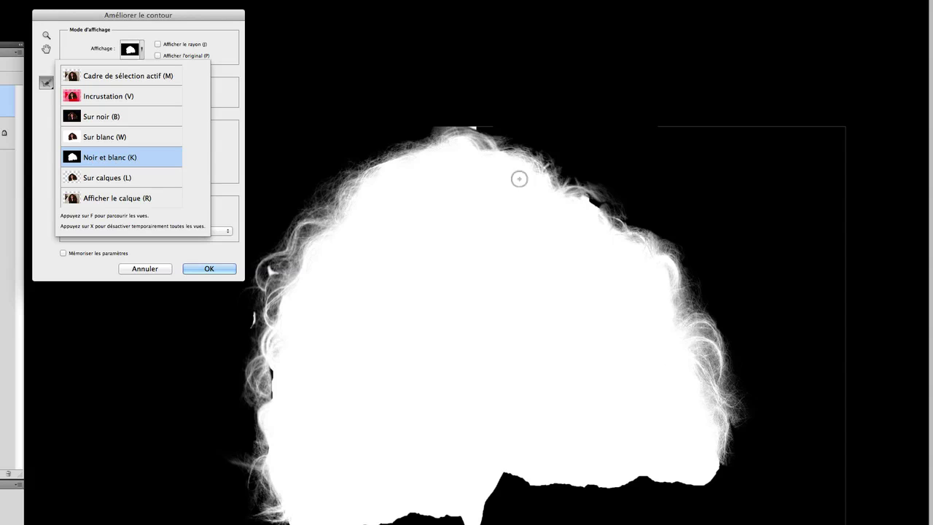
{"action": "left_click", "coordinate": [138, 119]}
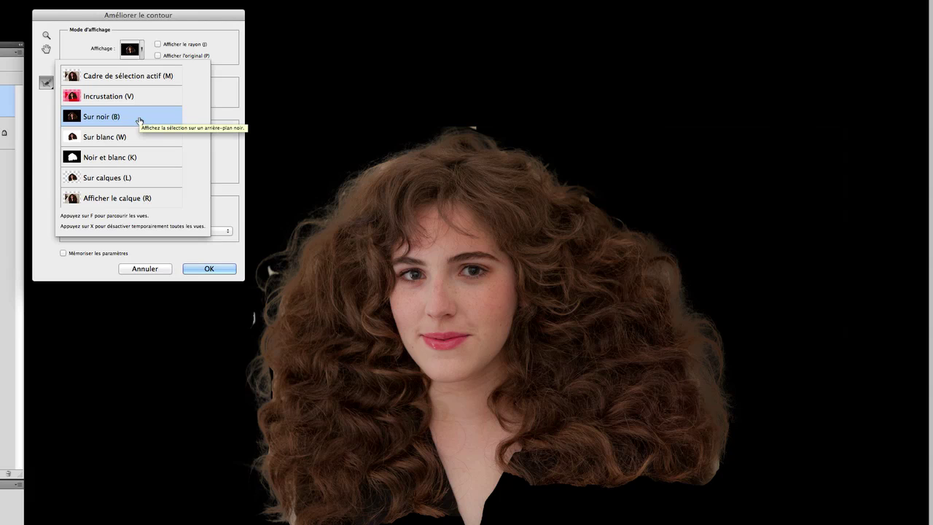
{"action": "left_click", "coordinate": [167, 18]}
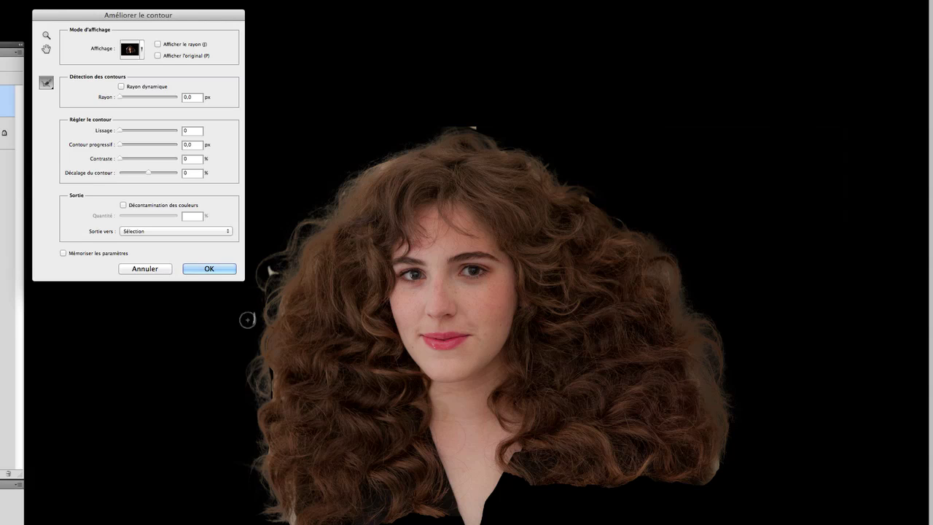
Erase and re-refine along the left hair edge to clear the leftover pillow fragment
{"action": "key", "text": "alt"}
{"action": "left_click_drag", "start_coordinate": [253, 315], "coordinate": [236, 329]}
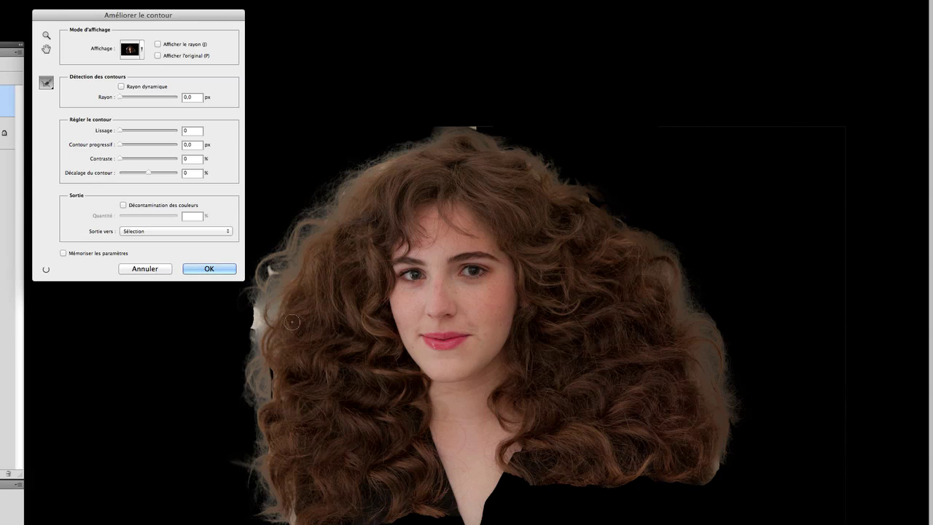
{"action": "left_click_drag", "start_coordinate": [290, 339], "coordinate": [305, 278]}
{"action": "key", "text": "alt"}
{"action": "left_click_drag", "start_coordinate": [249, 316], "coordinate": [253, 335]}
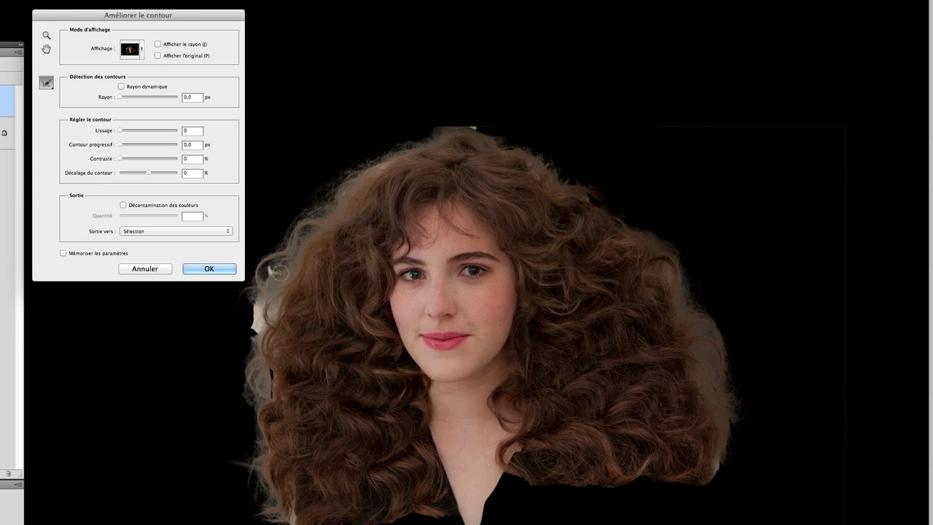
{"action": "mouse_move", "coordinate": [253, 304]}
{"action": "left_mouse_down"}
{"action": "mouse_move", "coordinate": [254, 339]}
{"action": "mouse_move", "coordinate": [273, 241]}
{"action": "left_mouse_up"}
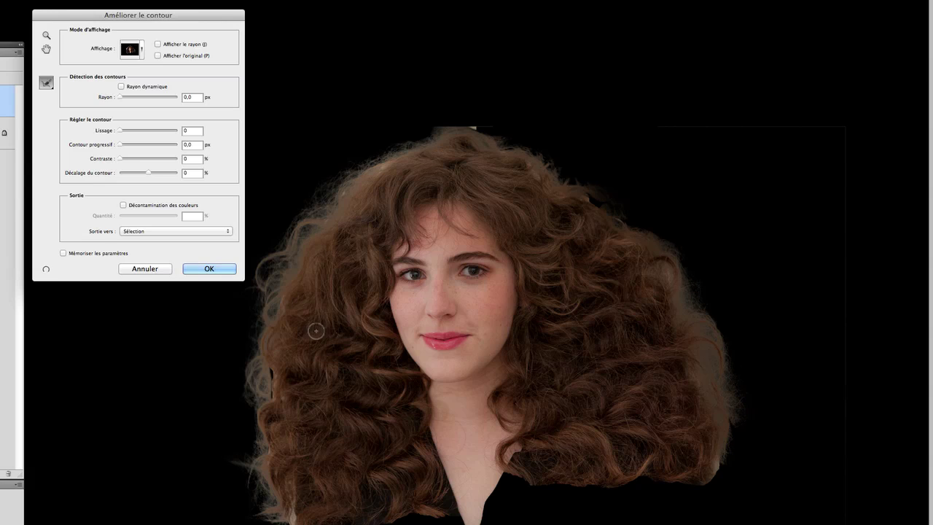
Refine the top, right and lower-left edges of the curly hair
{"action": "left_click_drag", "start_coordinate": [472, 130], "coordinate": [429, 129]}
{"action": "left_click_drag", "start_coordinate": [717, 480], "coordinate": [681, 457]}
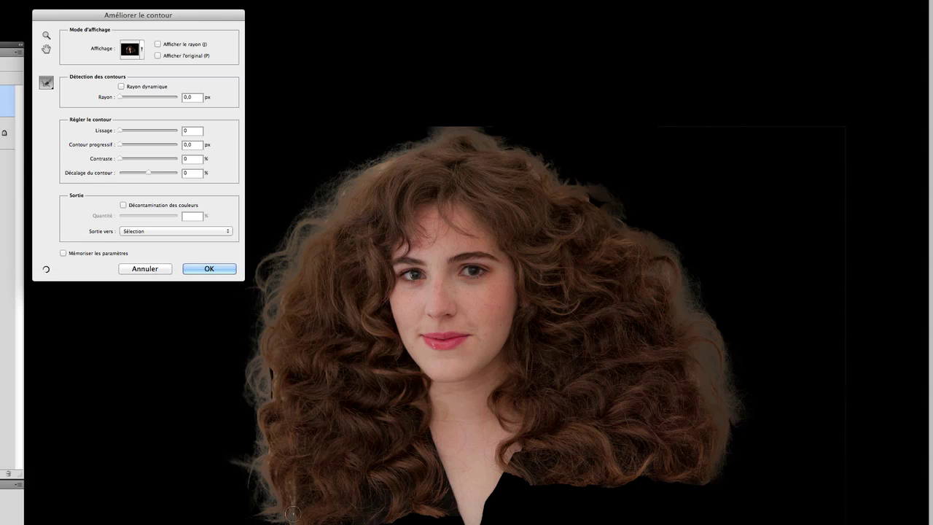
{"action": "left_click_drag", "start_coordinate": [271, 364], "coordinate": [272, 406]}
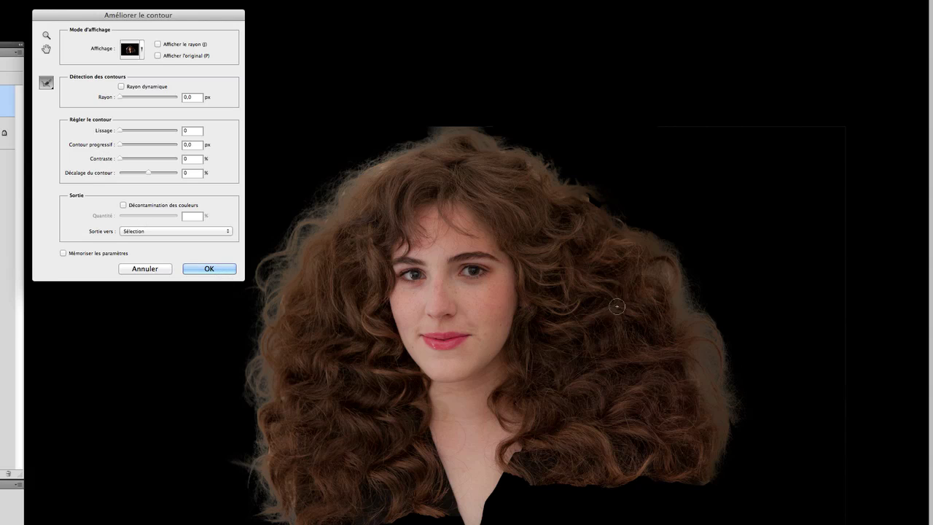
Compare the Sur blanc and Noir et blanc previews, returning to Sur noir
{"action": "left_click", "coordinate": [141, 51]}
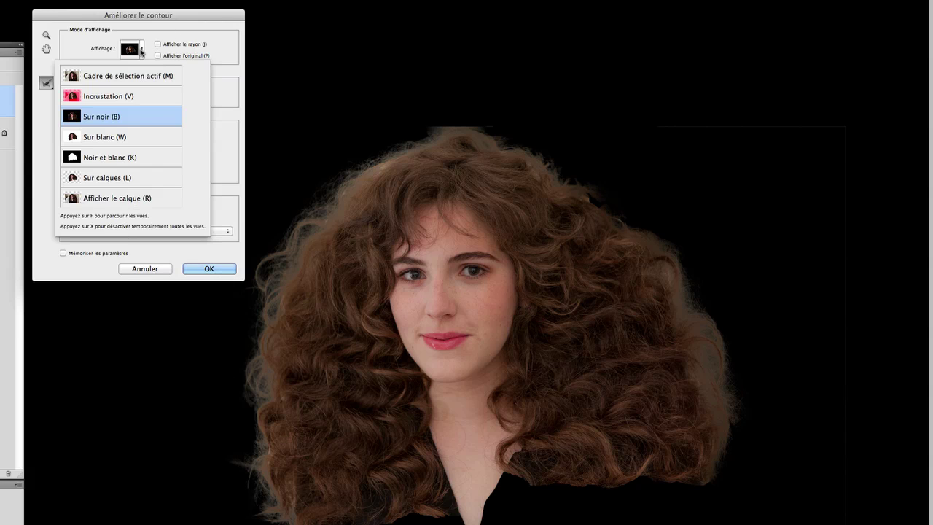
{"action": "left_click", "coordinate": [143, 137]}
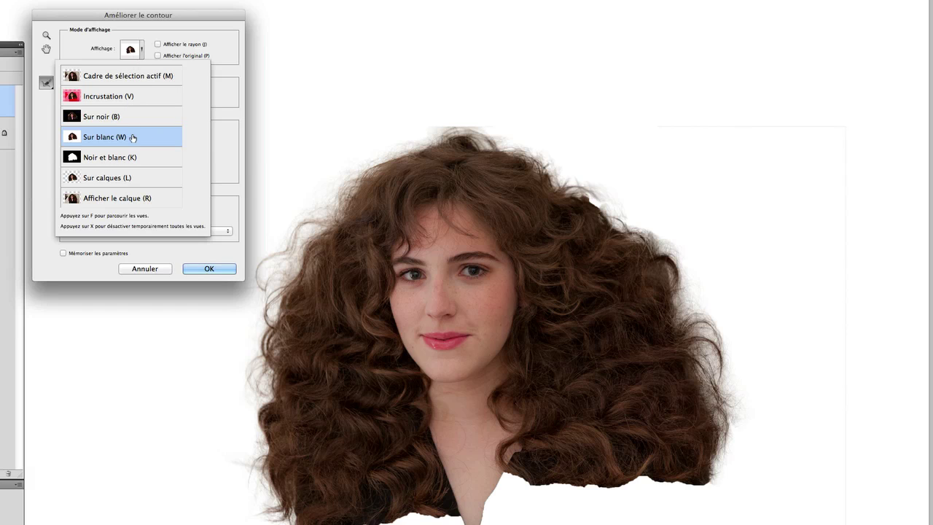
{"action": "left_click", "coordinate": [140, 157]}
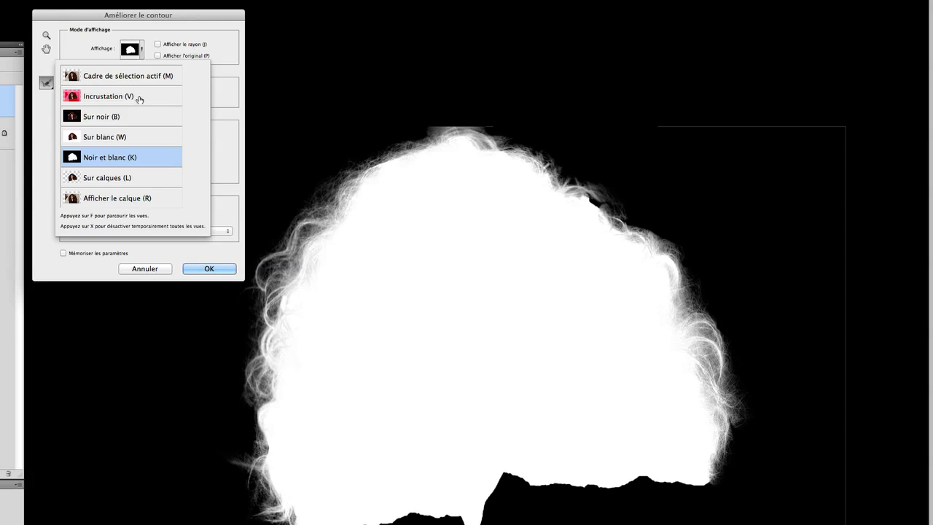
{"action": "left_click", "coordinate": [215, 128]}
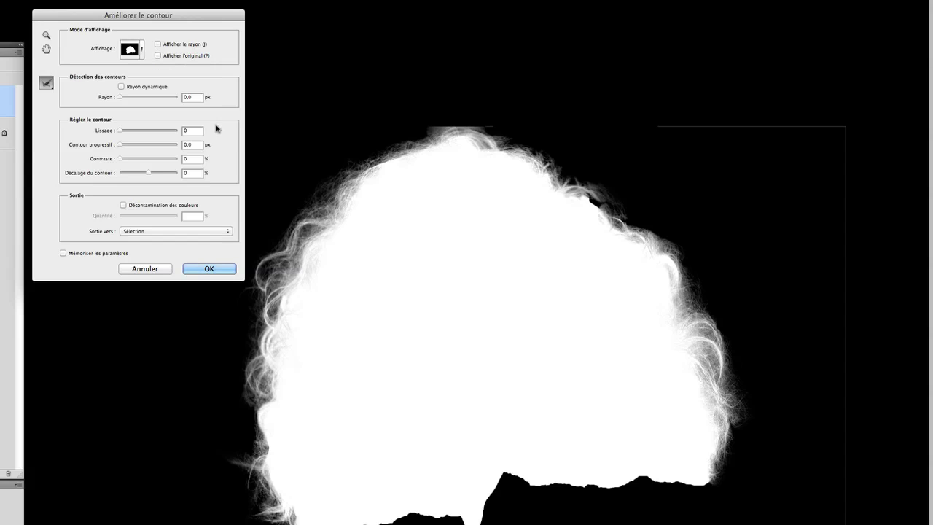
{"action": "left_click", "coordinate": [140, 52]}
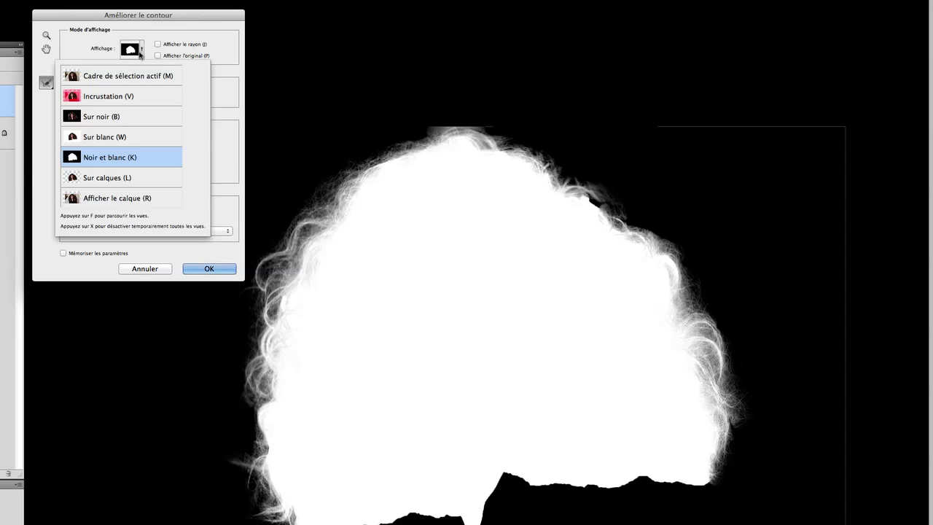
{"action": "left_click", "coordinate": [141, 138]}
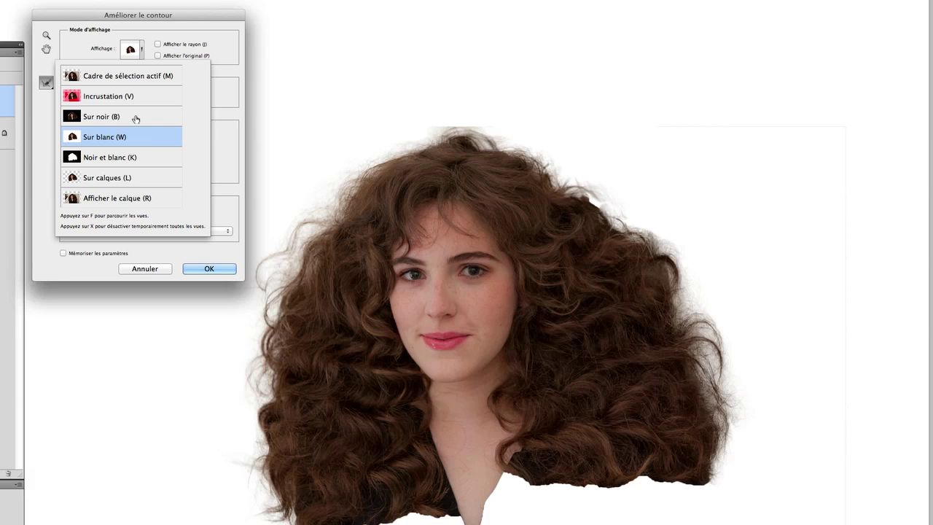
{"action": "left_click", "coordinate": [135, 119]}
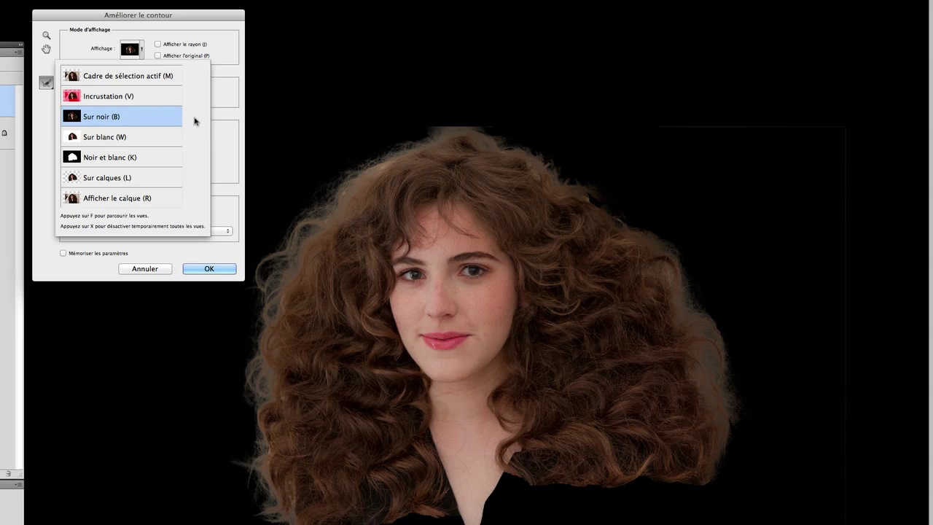
{"action": "left_click", "coordinate": [233, 106]}
Set smoothing to 5, feather to 0.7 px and edge shift to −22%
{"action": "left_click", "coordinate": [121, 132]}
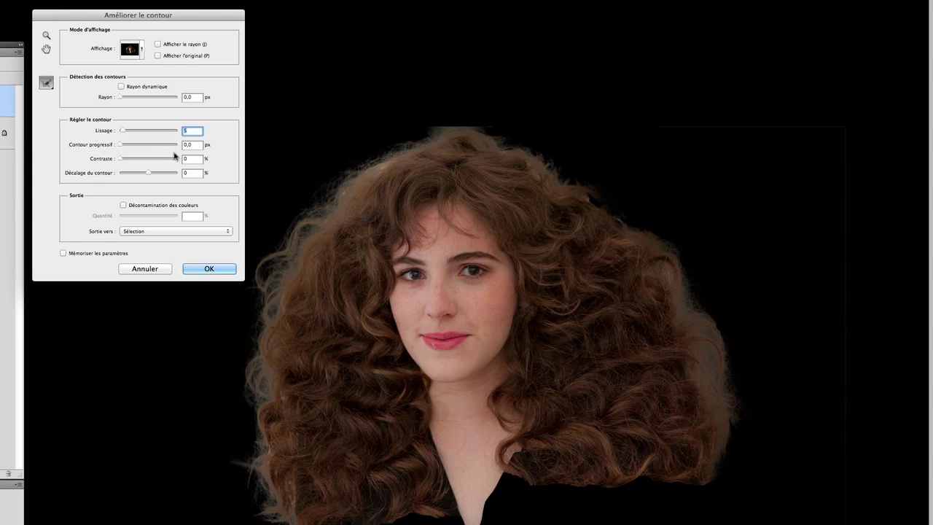
{"action": "left_click", "coordinate": [122, 145]}
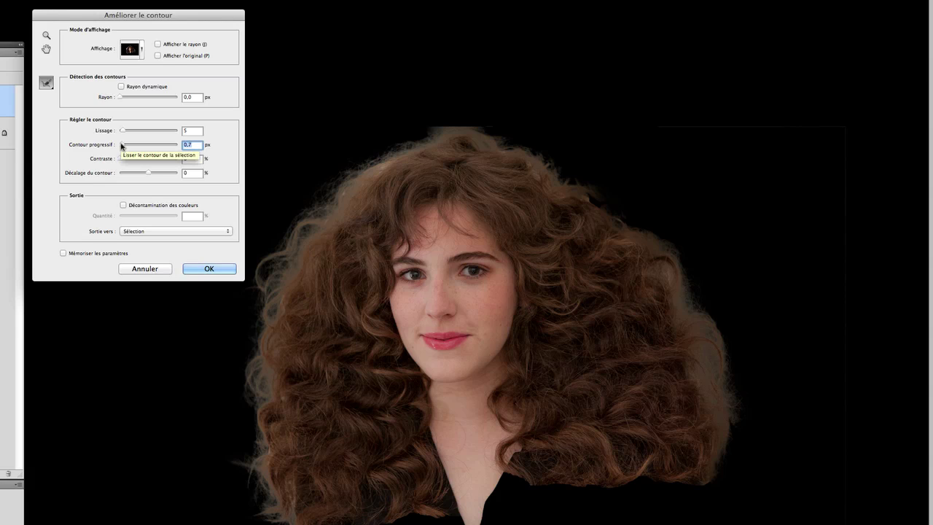
{"action": "left_click_drag", "start_coordinate": [147, 173], "coordinate": [143, 174]}
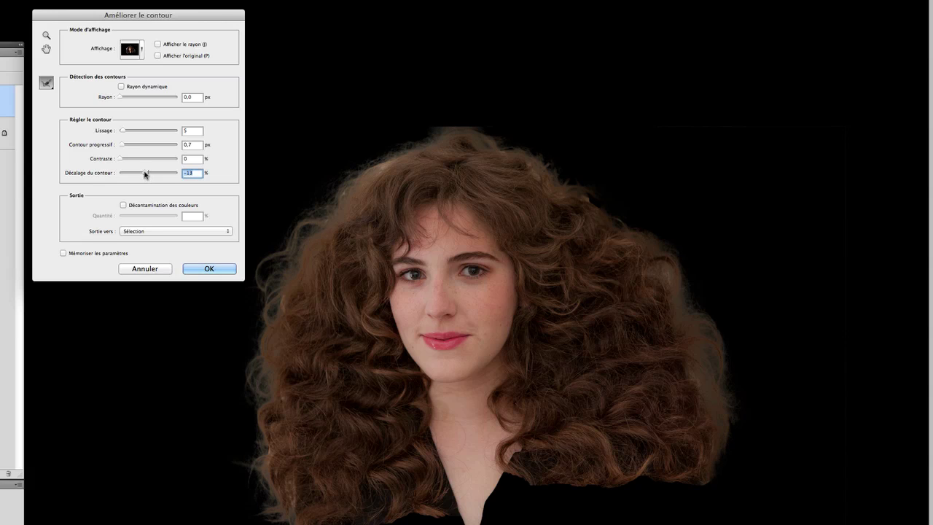
{"action": "left_click_drag", "start_coordinate": [144, 174], "coordinate": [141, 175]}
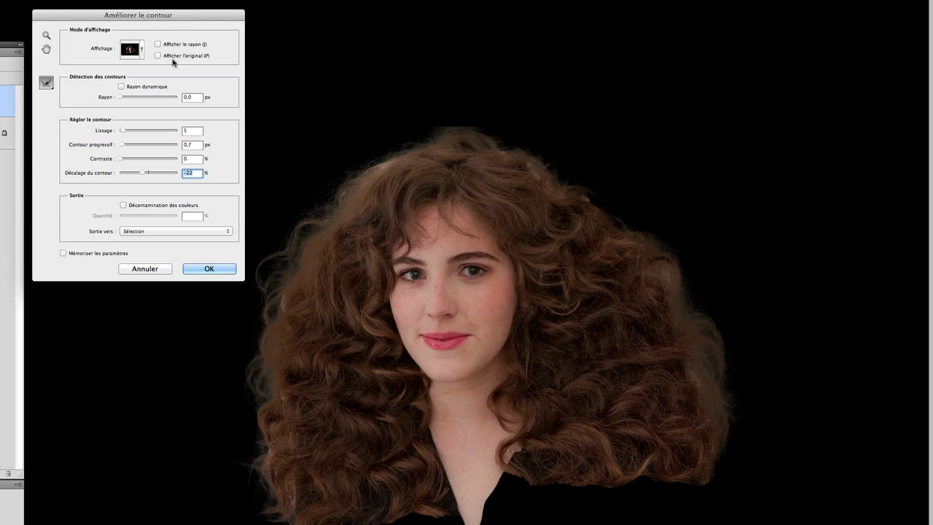
Toggle Show Radius and Show Original to check the edge, then apply the refinement
{"action": "left_click", "coordinate": [157, 45]}
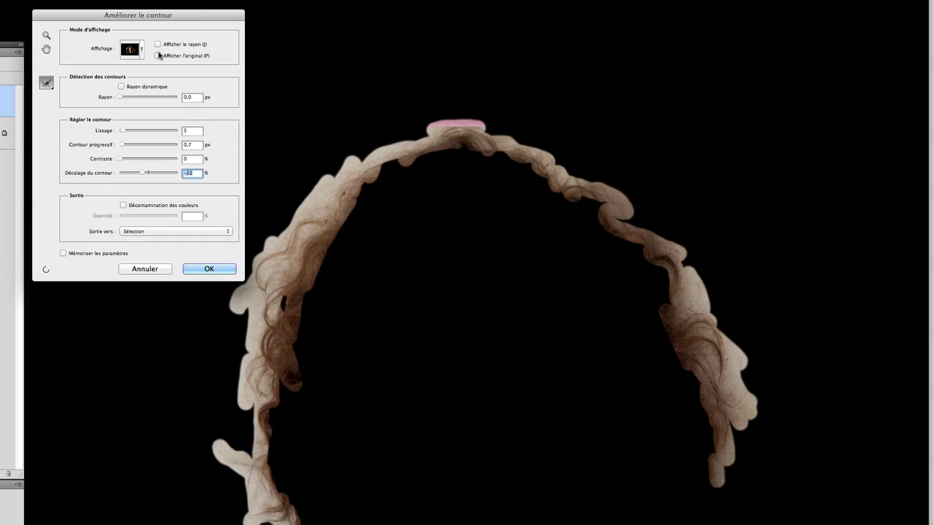
{"action": "left_click", "coordinate": [159, 56]}
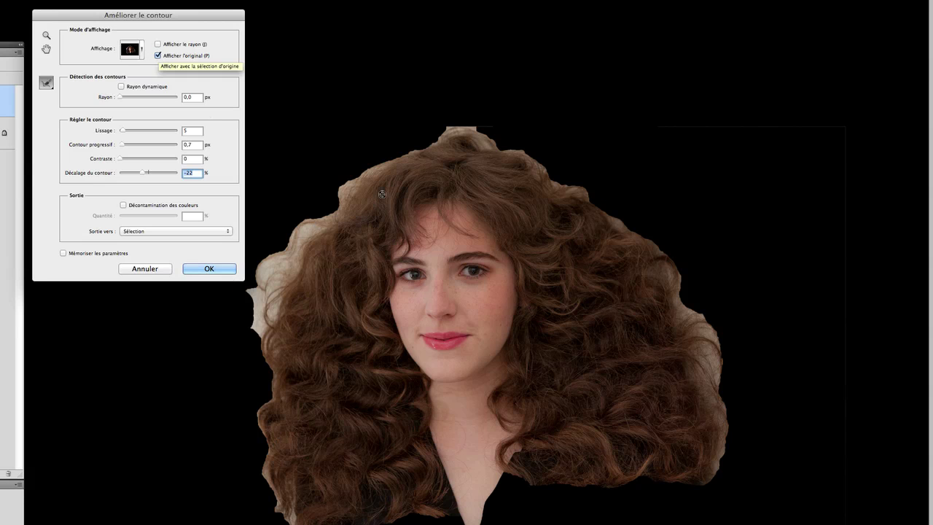
{"action": "left_click", "coordinate": [158, 56]}
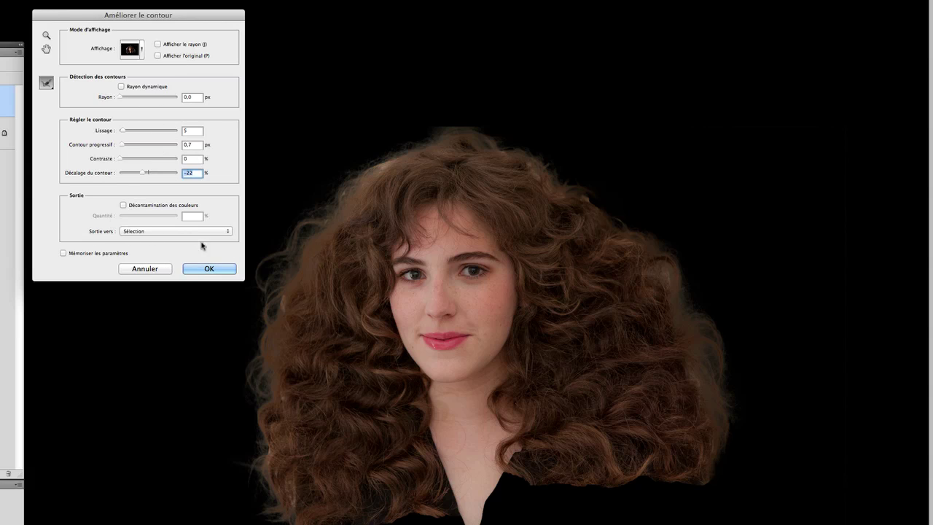
{"action": "left_click", "coordinate": [217, 271]}
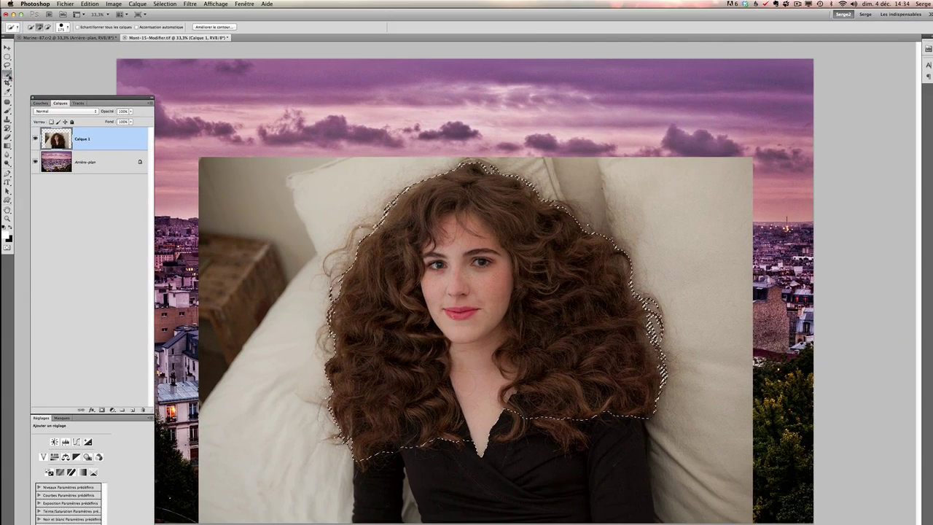
Extend the Quick Selection over the lower-left black top and subtract the lower-right pillow
{"action": "left_click", "coordinate": [14, 76]}
{"action": "left_click", "coordinate": [44, 73]}
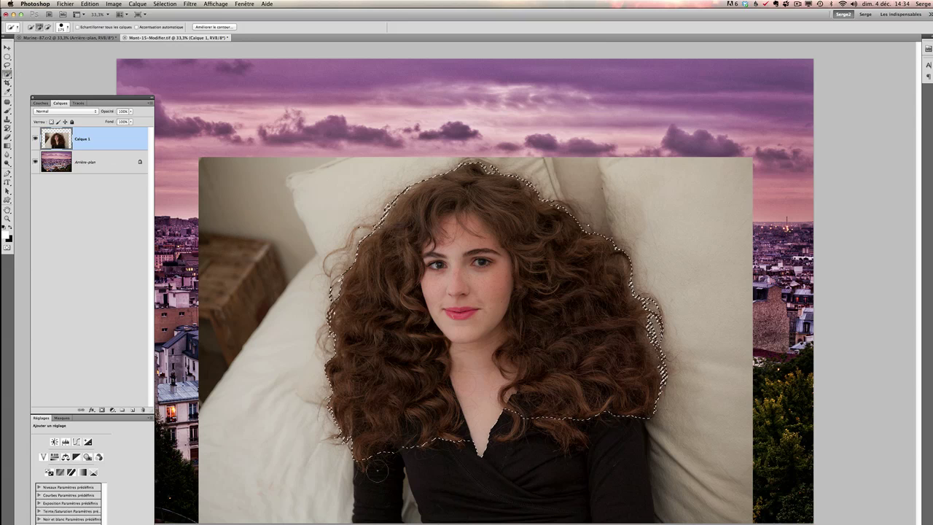
{"action": "mouse_move", "coordinate": [378, 470]}
{"action": "left_mouse_down"}
{"action": "mouse_move", "coordinate": [523, 503]}
{"action": "mouse_move", "coordinate": [621, 412]}
{"action": "mouse_move", "coordinate": [452, 441]}
{"action": "left_mouse_up"}
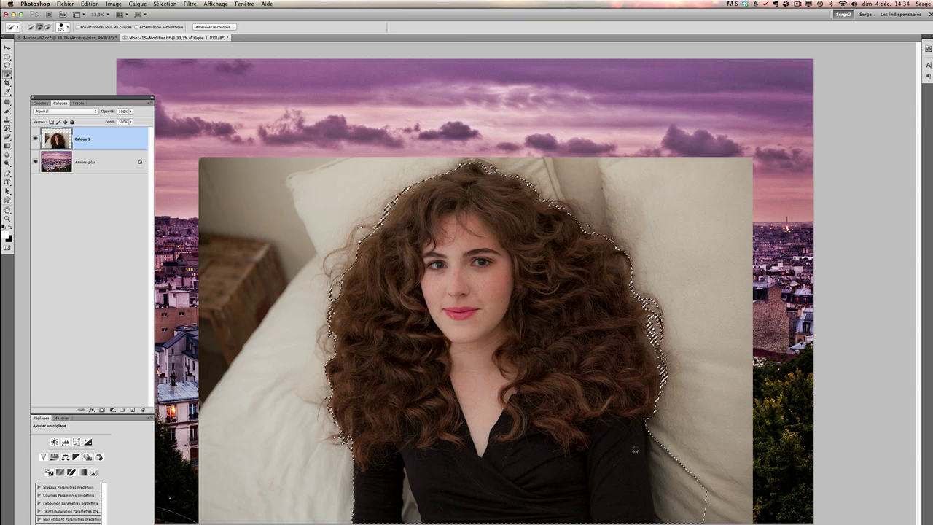
{"action": "key", "text": "alt"}
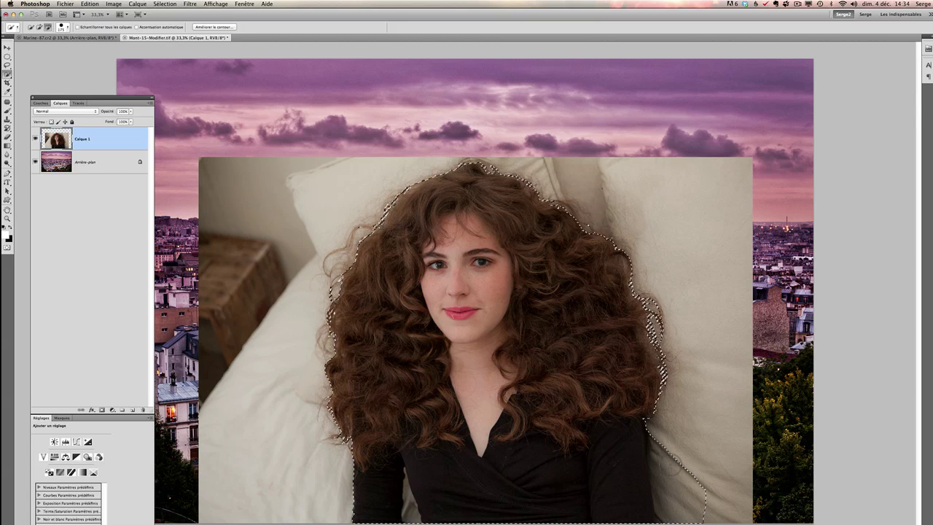
{"action": "mouse_move", "coordinate": [670, 464]}
{"action": "left_mouse_down"}
{"action": "mouse_move", "coordinate": [684, 488]}
{"action": "mouse_move", "coordinate": [650, 452]}
{"action": "left_mouse_up"}
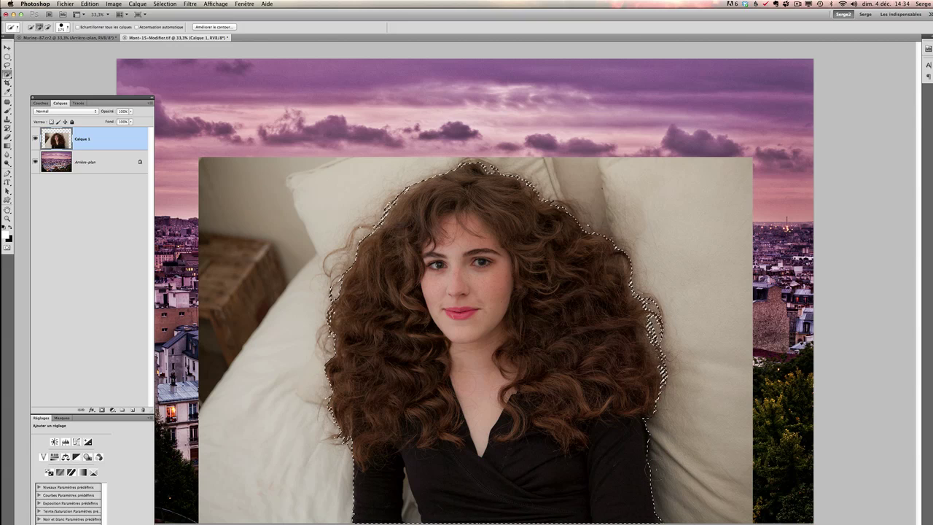
Zoom in on the neck and fix the pale arm–body strip with a size-40 brush
{"action": "key", "text": "z"}
{"action": "left_click", "coordinate": [399, 504]}
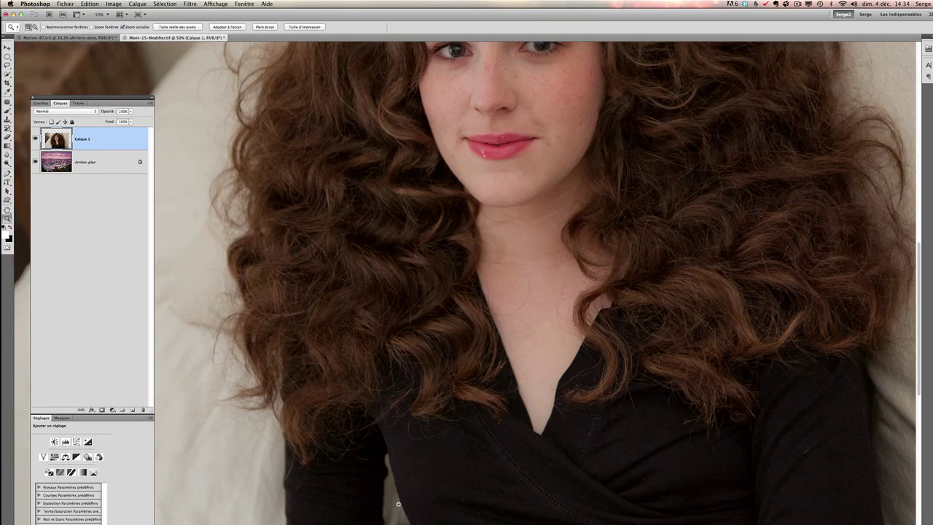
{"action": "mouse_move", "coordinate": [399, 504]}
{"action": "left_mouse_down"}
{"action": "mouse_move", "coordinate": [438, 488]}
{"action": "mouse_move", "coordinate": [406, 317]}
{"action": "left_mouse_up"}
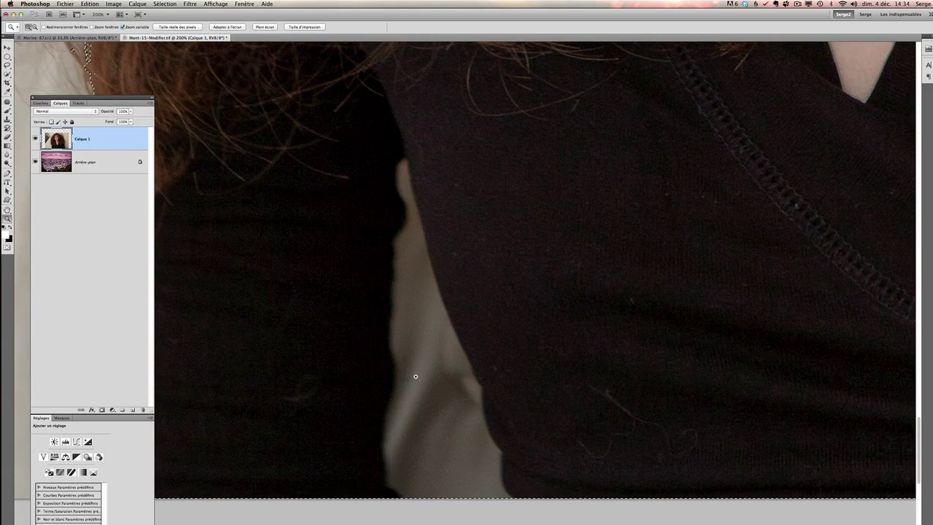
{"action": "key", "text": "w"}
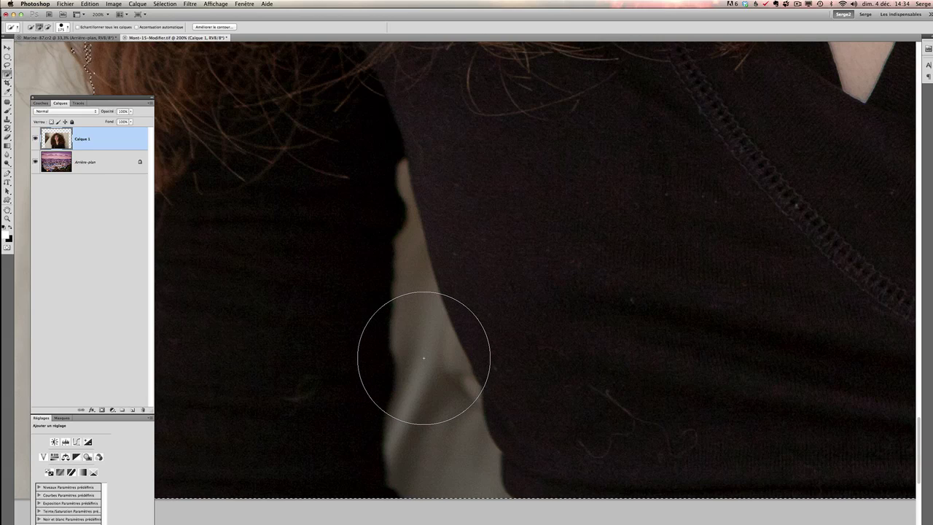
{"action": "key", "text": "bracketleft"}
{"action": "key", "text": "bracketleft"}
{"action": "key", "text": "bracketleft"}
{"action": "key", "text": "bracketleft"}
{"action": "key", "text": "bracketleft"}
{"action": "key", "text": "bracketleft"}
{"action": "key", "text": "bracketleft"}
{"action": "key", "text": "bracketleft"}
{"action": "key", "text": "bracketleft"}
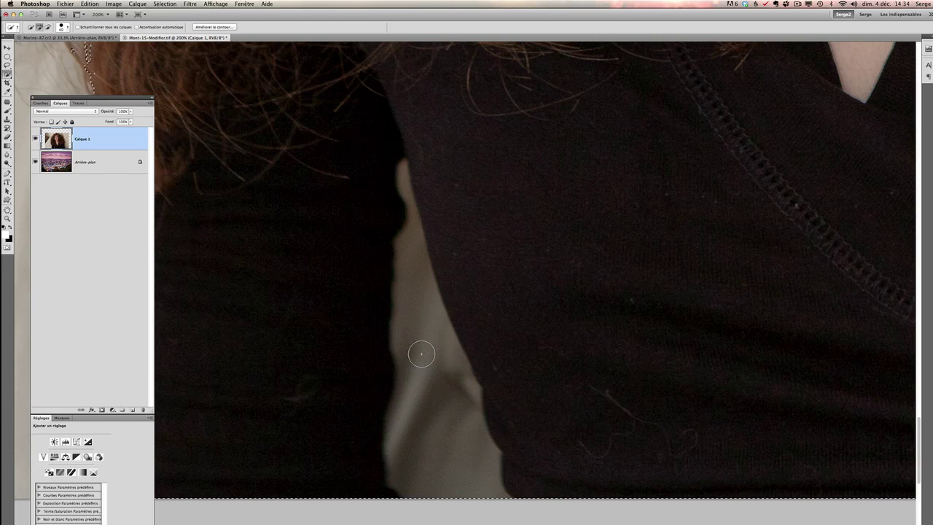
{"action": "key", "text": "bracketleft"}
{"action": "key", "text": "bracketleft"}
{"action": "key", "text": "bracketleft"}
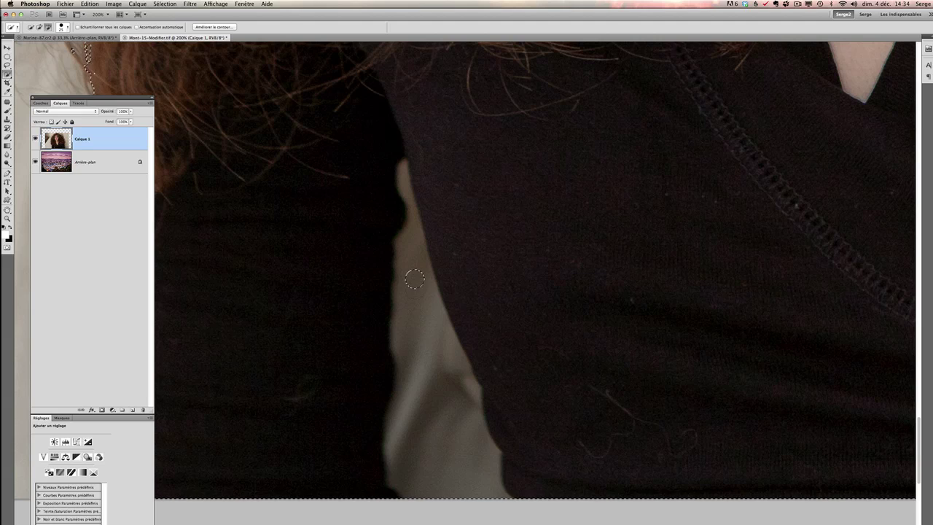
{"action": "left_click_drag", "start_coordinate": [408, 274], "coordinate": [415, 231]}
{"action": "left_click_drag", "start_coordinate": [431, 291], "coordinate": [431, 333]}
{"action": "left_click", "coordinate": [404, 204], "text": "alt"}
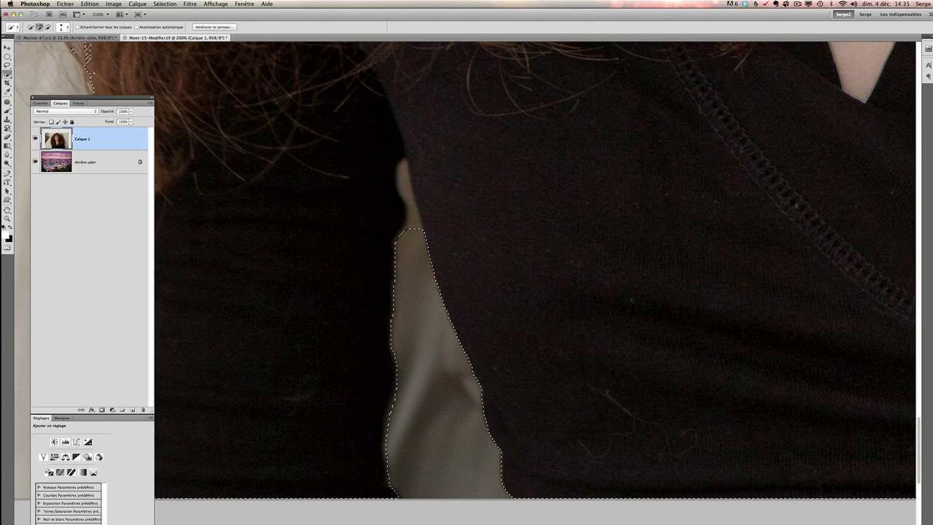
{"action": "left_click", "coordinate": [405, 175]}
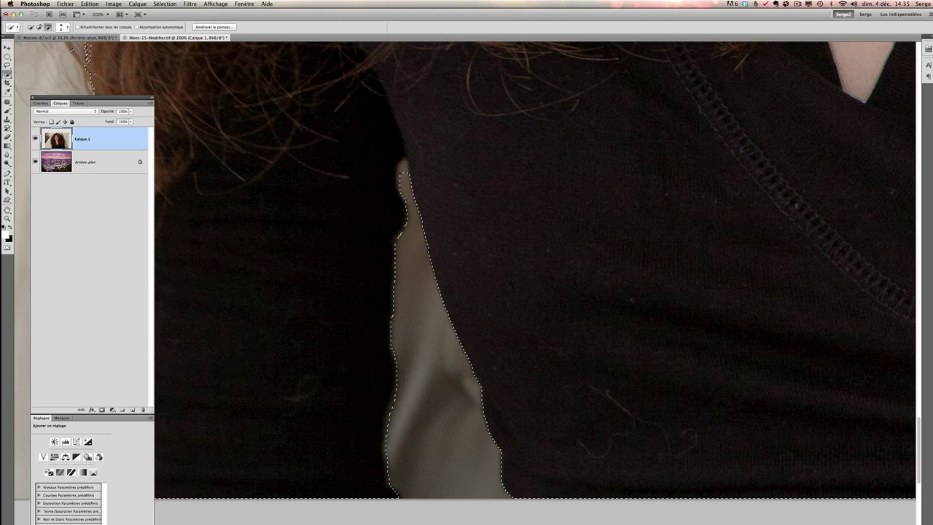
Zoom out to view the whole composite with the Quick Selection tool active again
{"action": "key", "text": "z"}
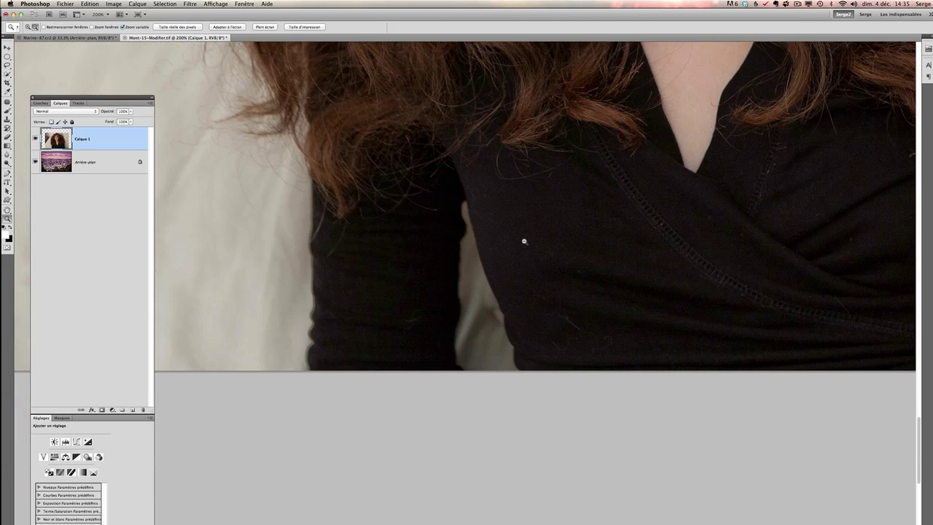
{"action": "left_click", "coordinate": [523, 242], "text": "alt"}
{"action": "left_click", "coordinate": [569, 217], "text": "alt"}
{"action": "left_click", "coordinate": [591, 217], "text": "alt"}
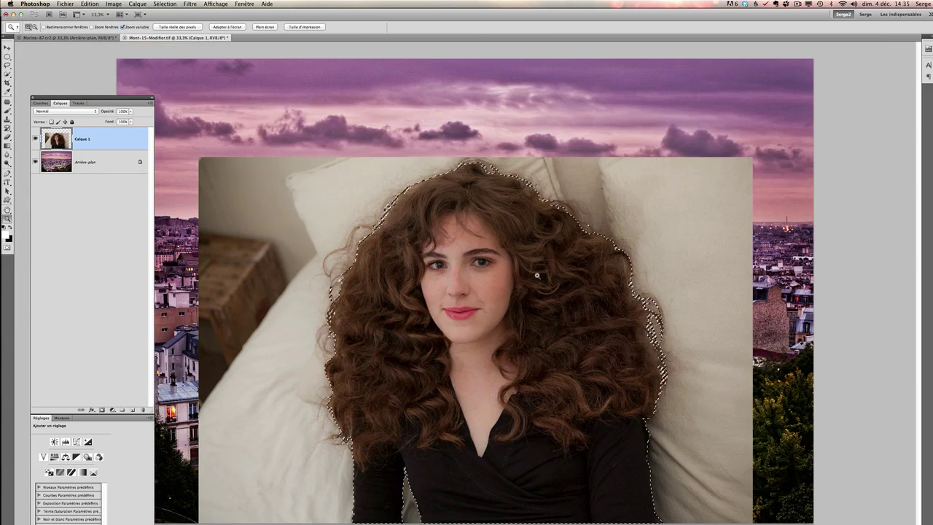
{"action": "left_click", "coordinate": [489, 313], "text": "alt"}
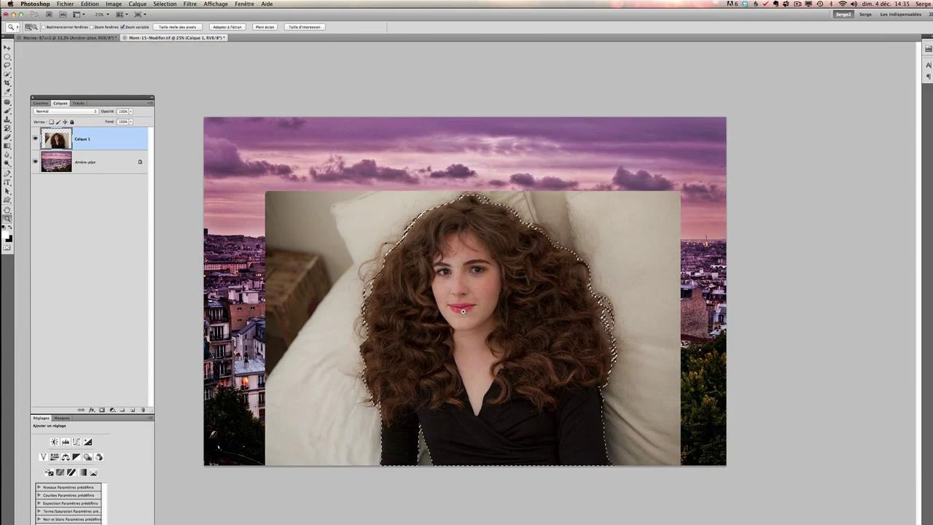
{"action": "left_click", "coordinate": [408, 296]}
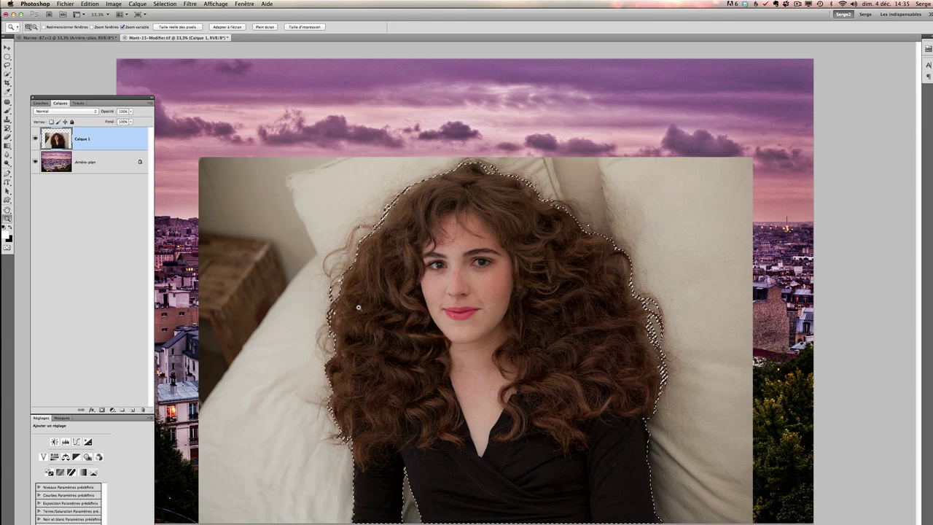
{"action": "key", "text": "w"}
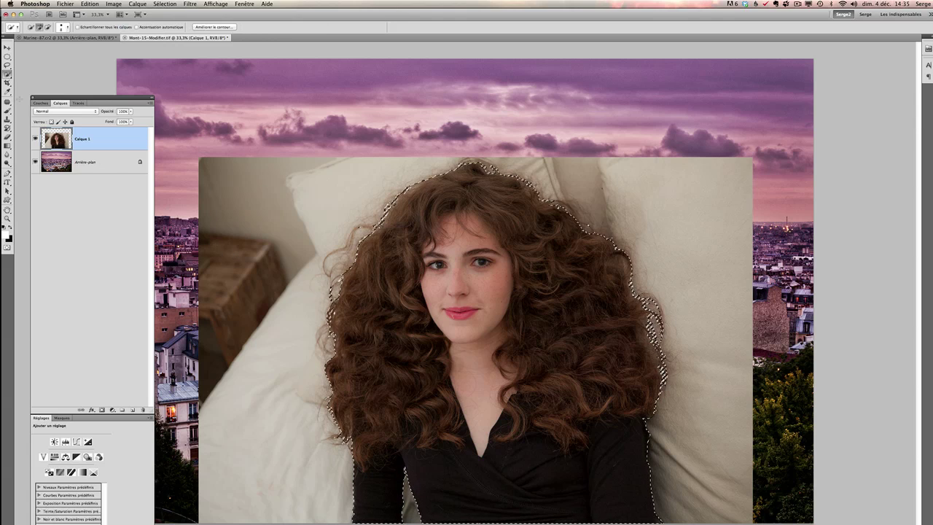
Refine the selection edge with Rayon dynamique at 1,2 px, then add a layer mask to Calque 1
{"action": "left_click", "coordinate": [227, 27]}
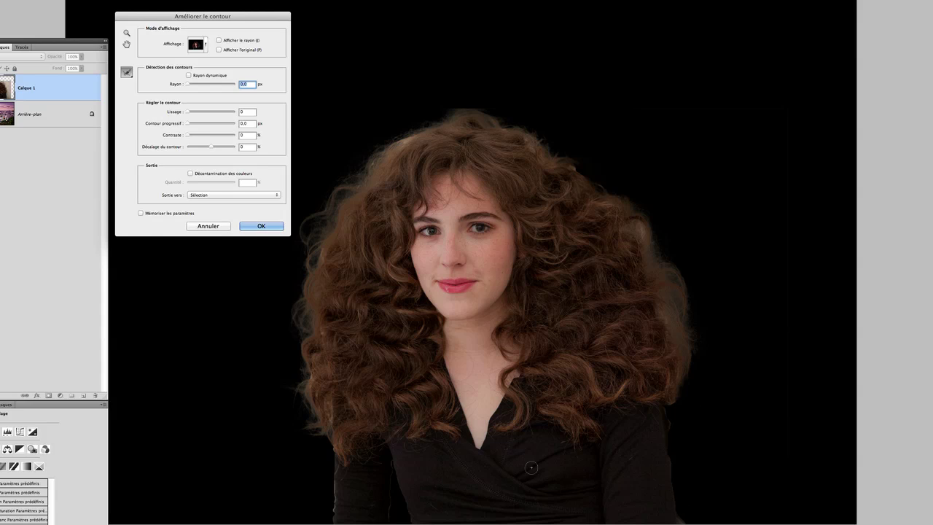
{"action": "left_click", "coordinate": [189, 75]}
{"action": "left_click_drag", "start_coordinate": [187, 84], "coordinate": [187, 85]}
{"action": "left_click_drag", "start_coordinate": [187, 85], "coordinate": [190, 84]}
{"action": "left_click", "coordinate": [269, 227]}
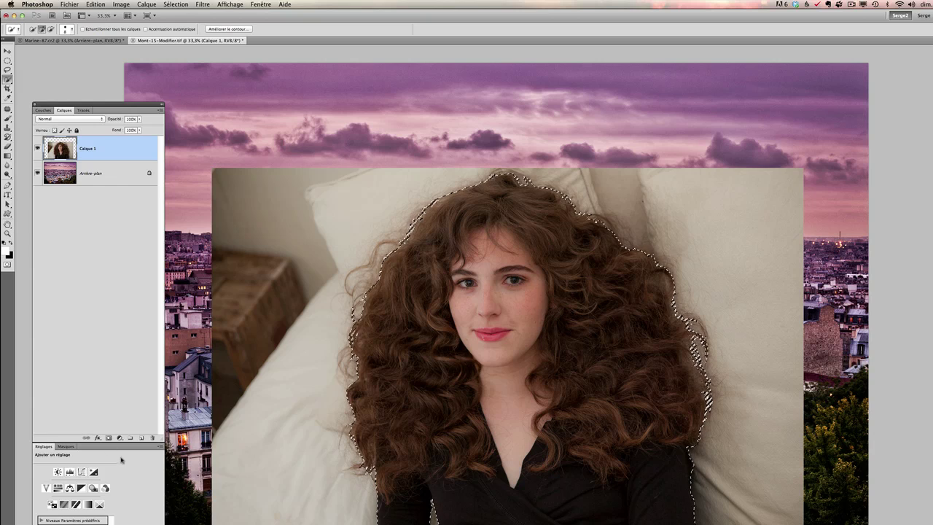
{"action": "left_click", "coordinate": [108, 437]}
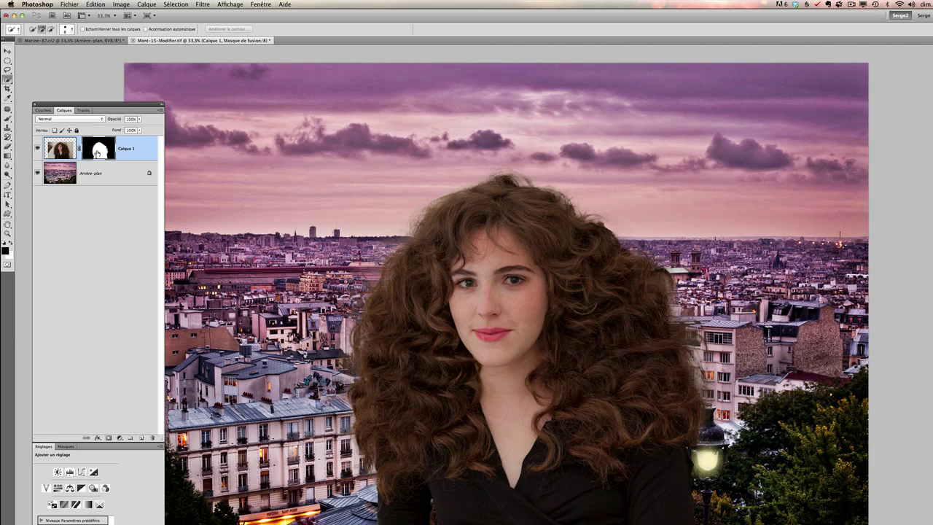
View Calque 1's mask alone, zoom in on the hair top, and set a 100% opacity brush
{"action": "left_click", "coordinate": [97, 153], "text": "alt"}
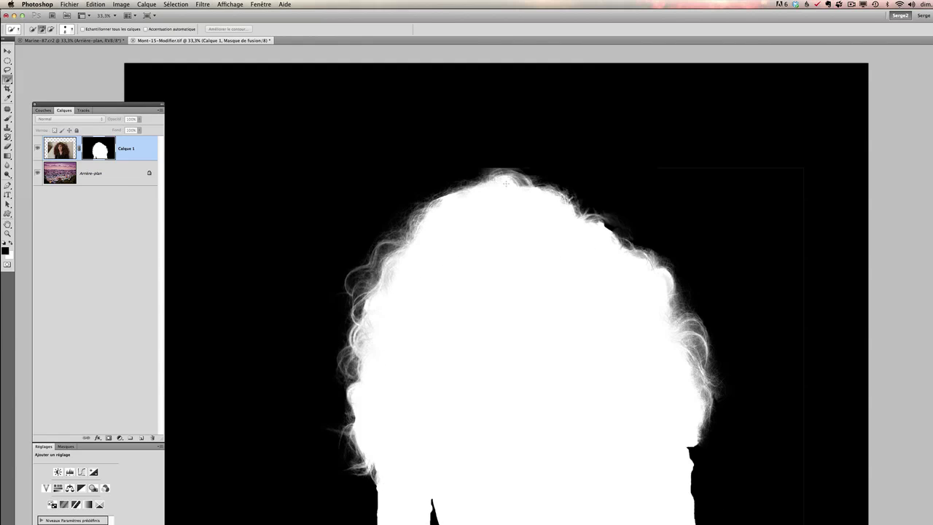
{"action": "key", "text": "z"}
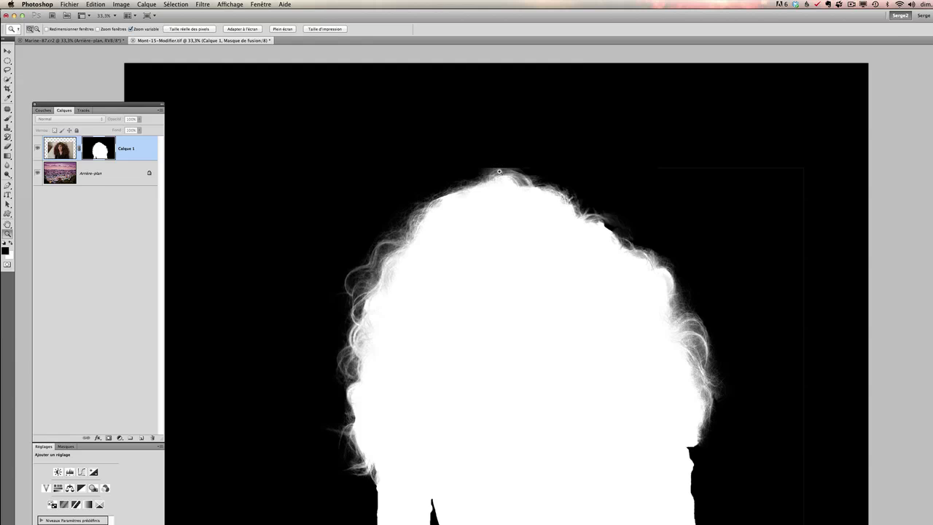
{"action": "left_click", "coordinate": [506, 156]}
{"action": "left_click", "coordinate": [506, 155]}
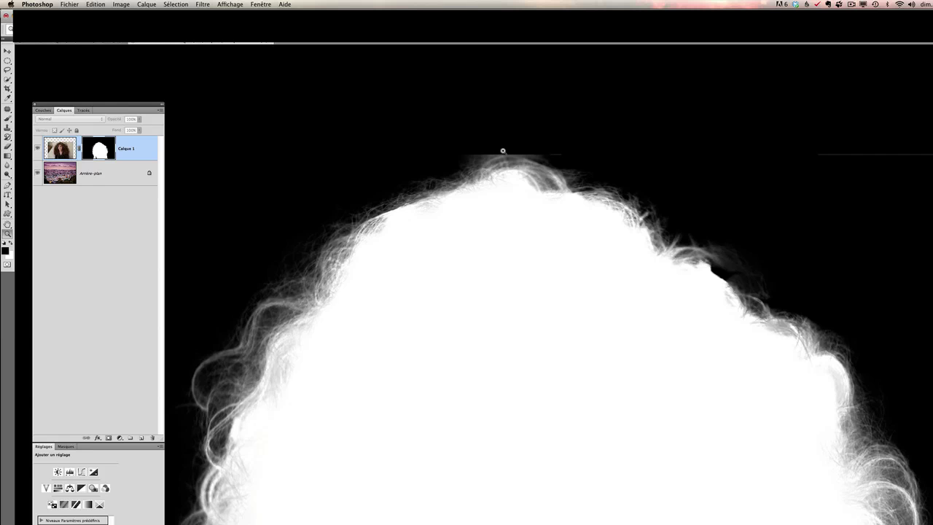
{"action": "mouse_move", "coordinate": [776, 214]}
{"action": "left_mouse_down"}
{"action": "mouse_move", "coordinate": [532, 253]}
{"action": "mouse_move", "coordinate": [487, 289]}
{"action": "mouse_move", "coordinate": [551, 218]}
{"action": "mouse_move", "coordinate": [510, 309]}
{"action": "left_mouse_up"}
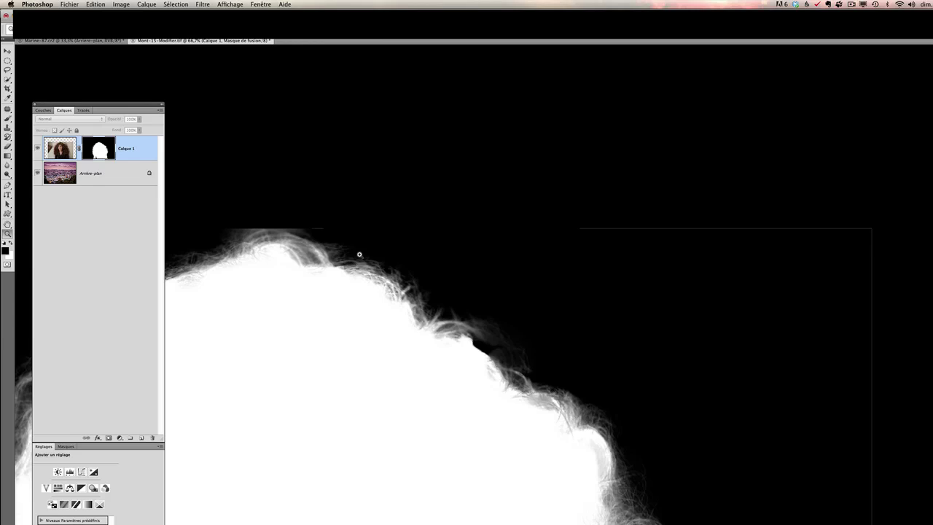
{"action": "key", "text": "b"}
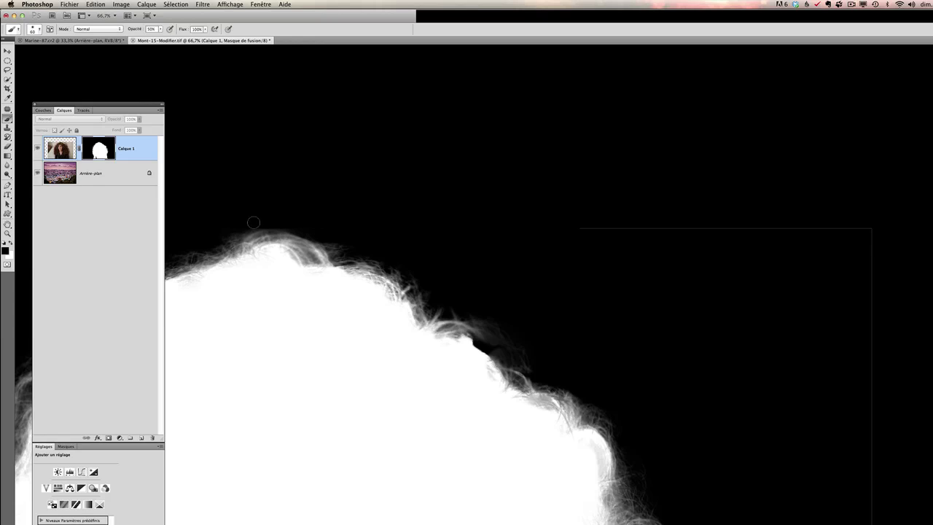
{"action": "left_click", "coordinate": [159, 30]}
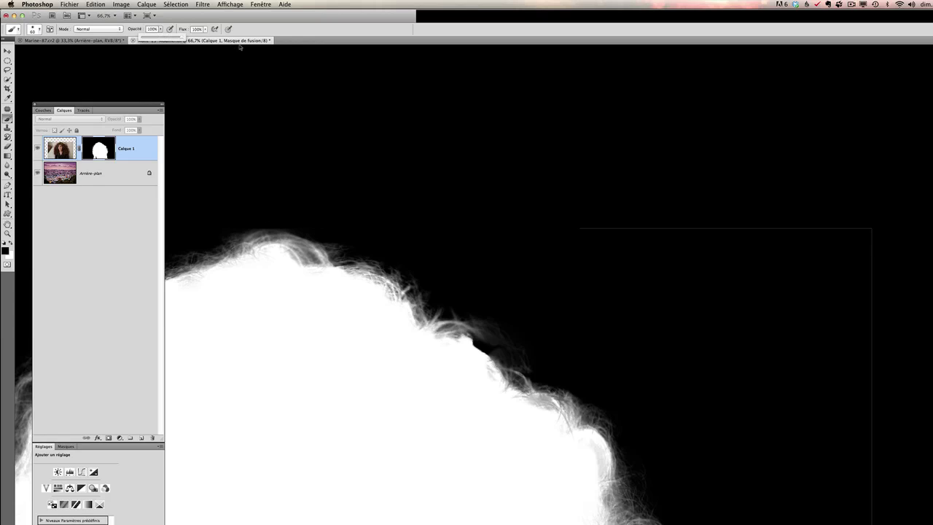
{"action": "left_click", "coordinate": [558, 224]}
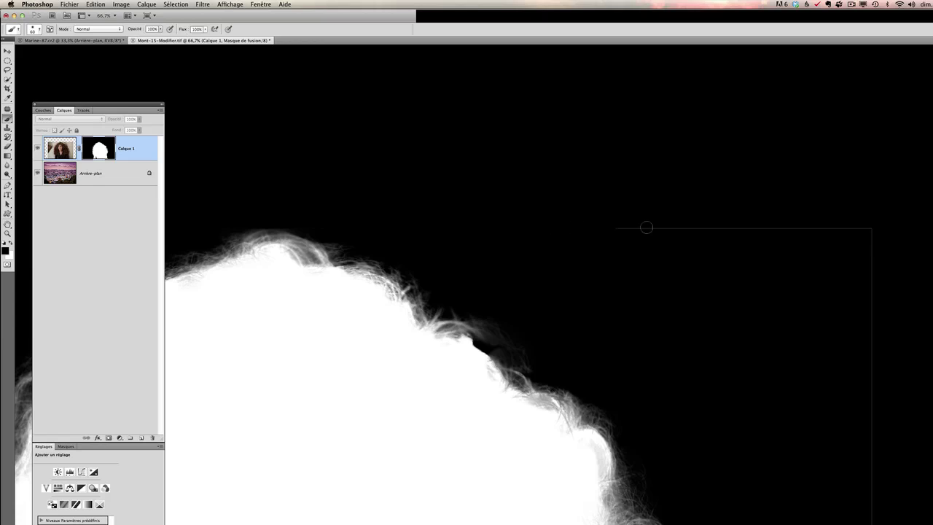
Paint out the faint vertical line in black on the mask, then return to the normal composite
{"action": "mouse_move", "coordinate": [884, 227]}
{"action": "left_mouse_down"}
{"action": "mouse_move", "coordinate": [736, 62]}
{"action": "mouse_move", "coordinate": [739, 350]}
{"action": "left_mouse_up"}
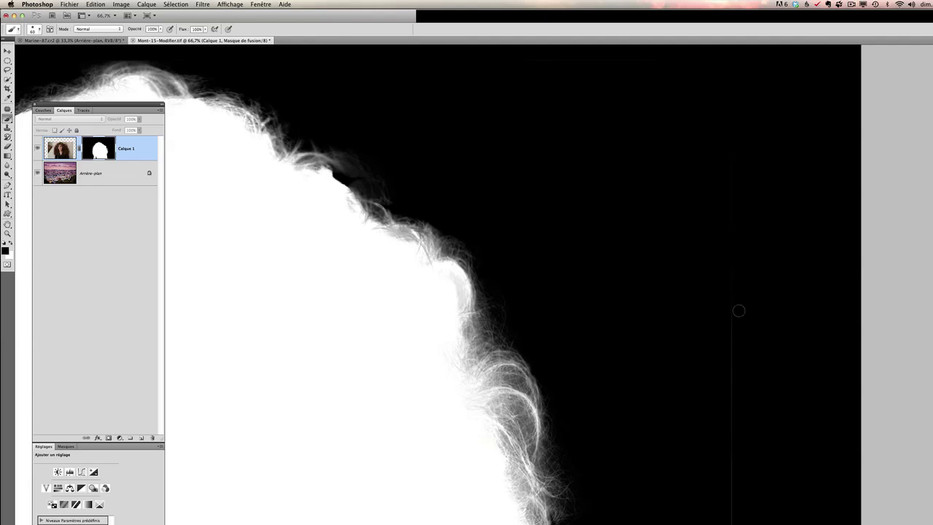
{"action": "left_click_drag", "start_coordinate": [738, 311], "coordinate": [736, 368]}
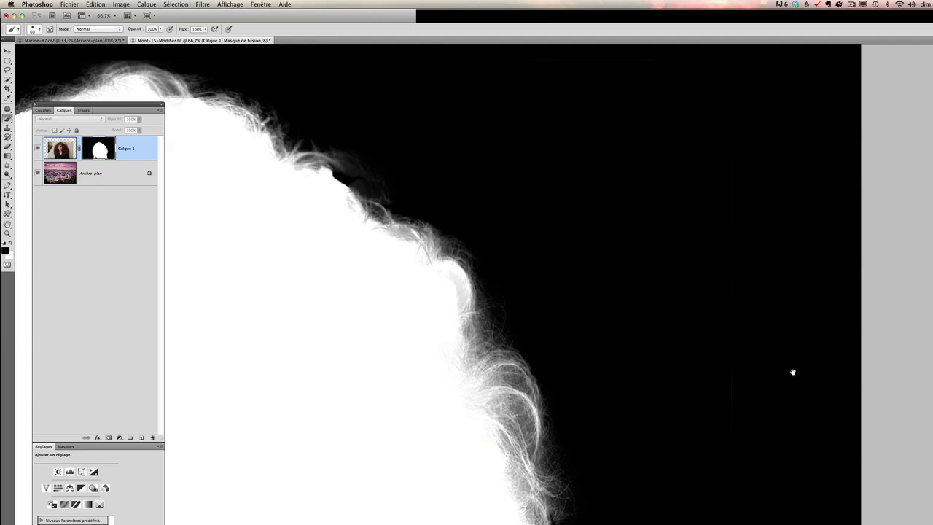
{"action": "left_click_drag", "start_coordinate": [792, 371], "coordinate": [736, 128]}
{"action": "mouse_move", "coordinate": [678, 283]}
{"action": "left_mouse_down"}
{"action": "mouse_move", "coordinate": [681, 508]}
{"action": "mouse_move", "coordinate": [674, 431]}
{"action": "mouse_move", "coordinate": [673, 494]}
{"action": "left_mouse_up"}
{"action": "left_click_drag", "start_coordinate": [677, 293], "coordinate": [677, 445]}
{"action": "left_click_drag", "start_coordinate": [641, 51], "coordinate": [639, 150]}
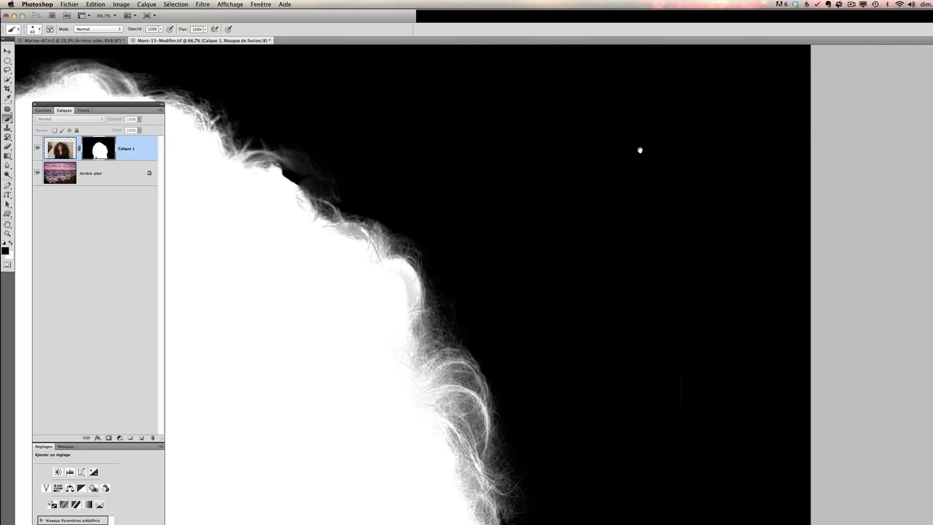
{"action": "left_click_drag", "start_coordinate": [464, 192], "coordinate": [518, 201]}
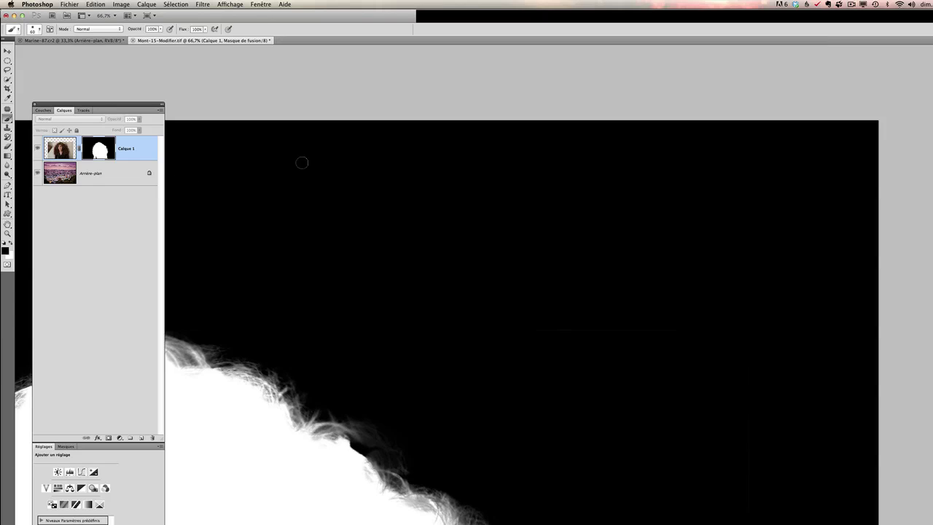
{"action": "left_click", "coordinate": [97, 151], "text": "alt"}
Zoom to 100% on the right hair edge and paint it on the mask at 22% opacity
{"action": "key", "text": "z"}
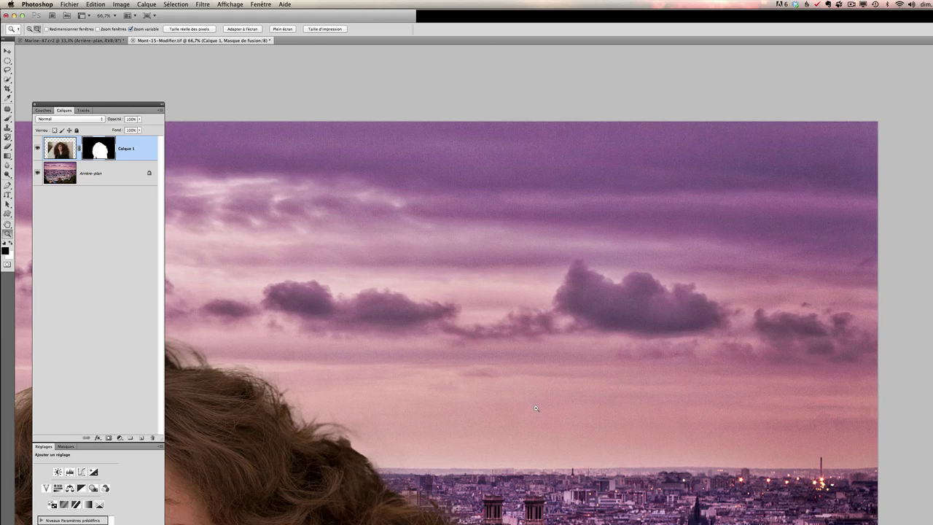
{"action": "left_click", "coordinate": [500, 361], "text": "alt"}
{"action": "left_click", "coordinate": [543, 269]}
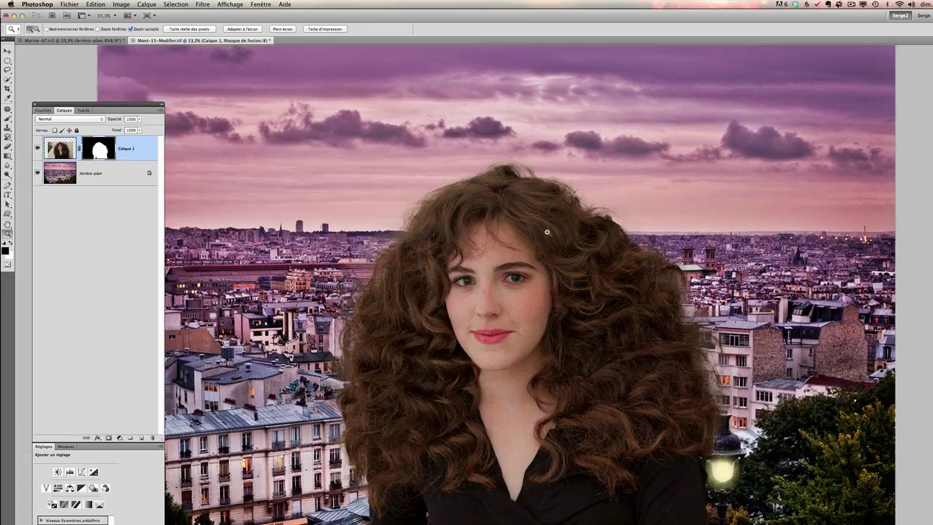
{"action": "left_click", "coordinate": [591, 228]}
{"action": "left_click", "coordinate": [658, 210]}
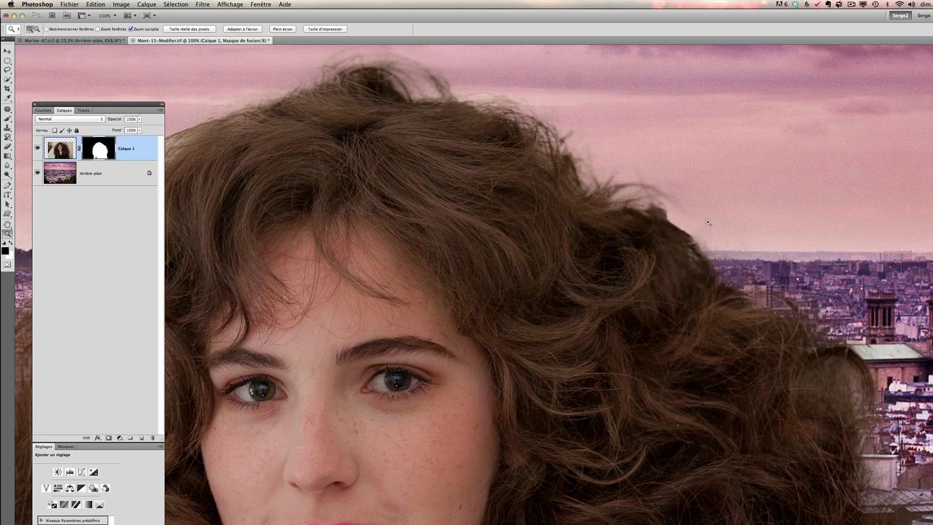
{"action": "key", "text": "b"}
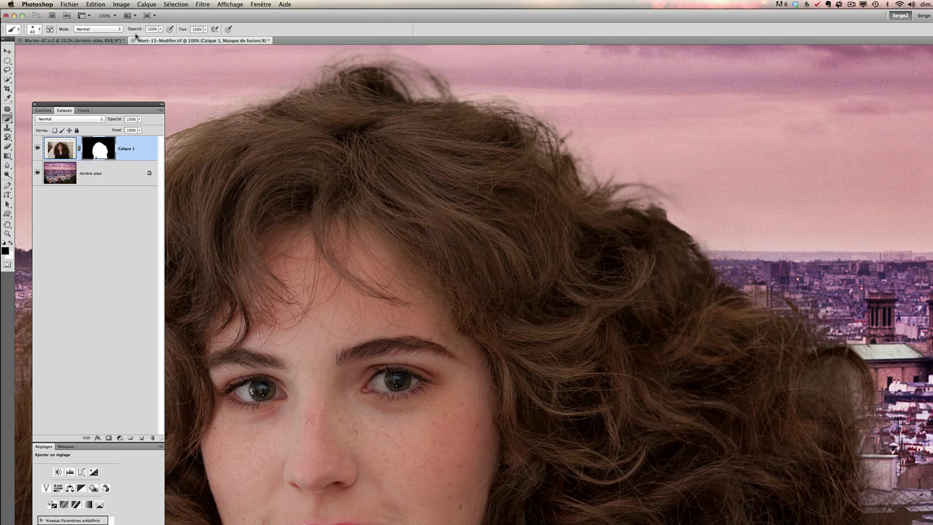
{"action": "left_click", "coordinate": [162, 32]}
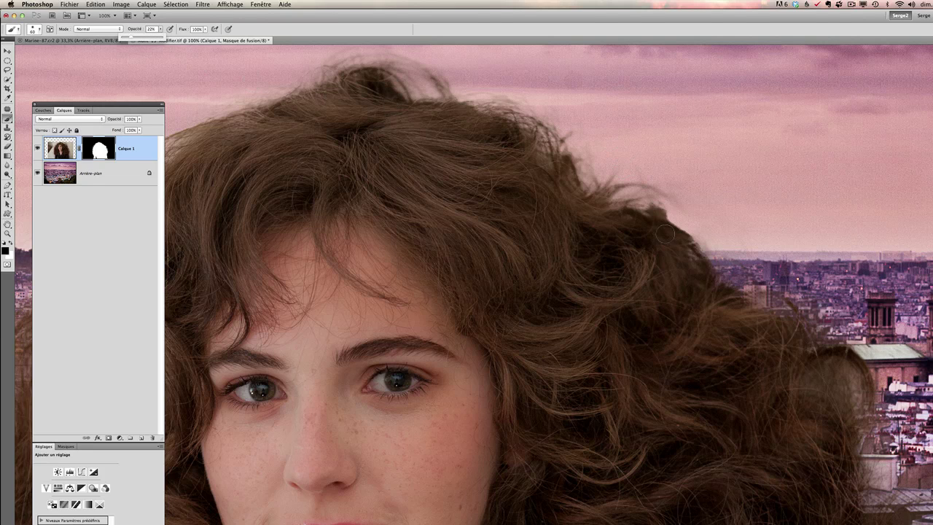
{"action": "left_click", "coordinate": [660, 204]}
{"action": "mouse_move", "coordinate": [660, 208]}
{"action": "left_mouse_down"}
{"action": "mouse_move", "coordinate": [689, 216]}
{"action": "mouse_move", "coordinate": [704, 260]}
{"action": "mouse_move", "coordinate": [696, 246]}
{"action": "left_mouse_up"}
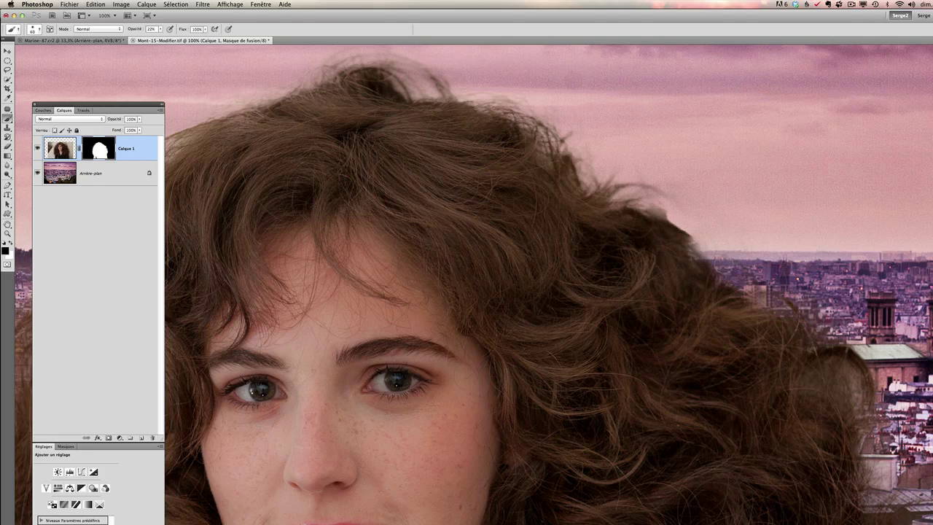
Zoom out to 25% to see the whole composite and target Calque 1's image thumbnail
{"action": "key", "text": "z"}
{"action": "left_click_drag", "start_coordinate": [623, 279], "coordinate": [562, 292]}
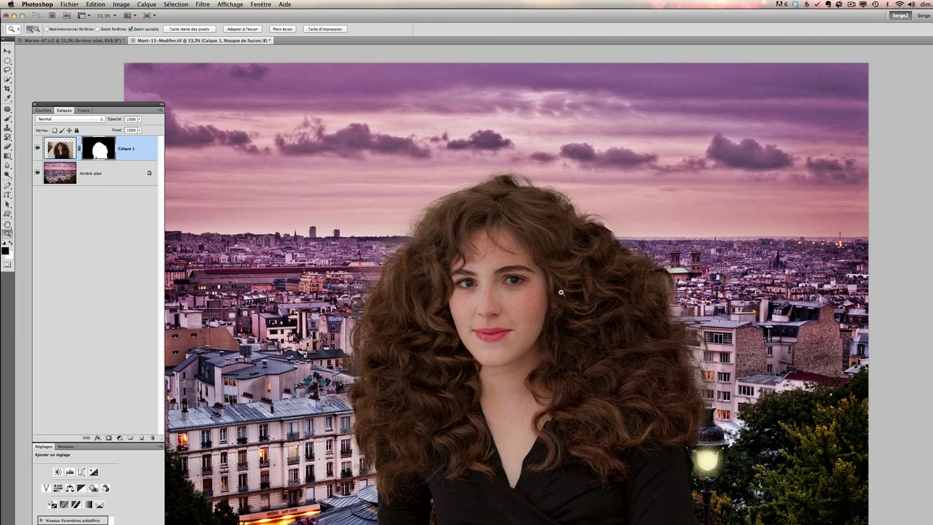
{"action": "left_click", "coordinate": [470, 312]}
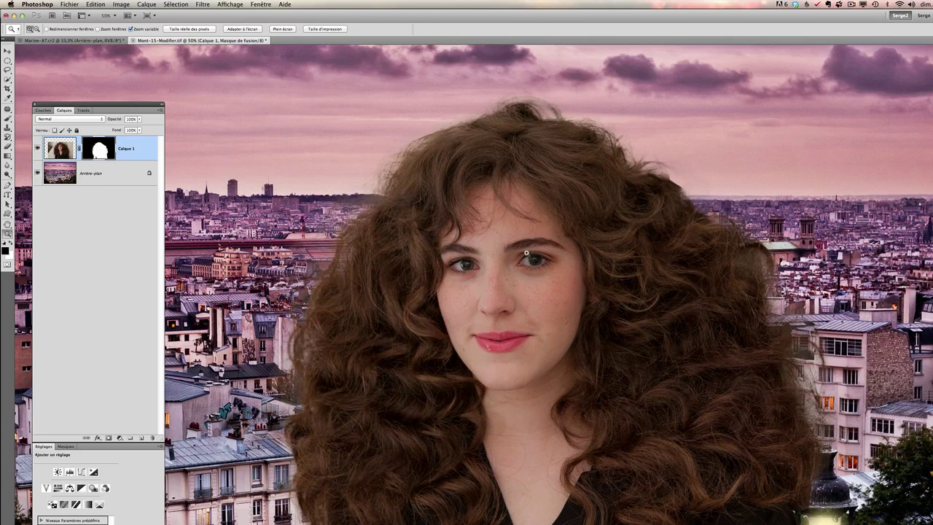
{"action": "left_click", "coordinate": [539, 295], "text": "alt"}
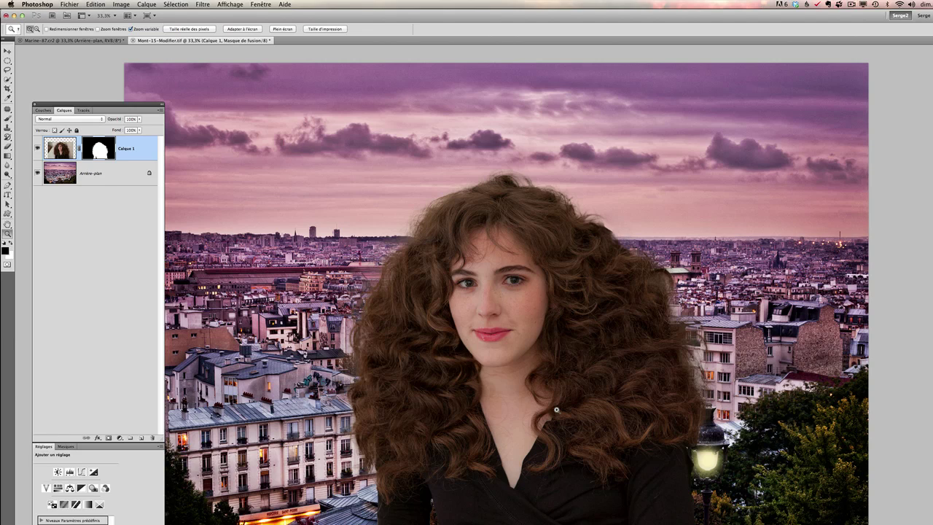
{"action": "left_click", "coordinate": [516, 310], "text": "alt"}
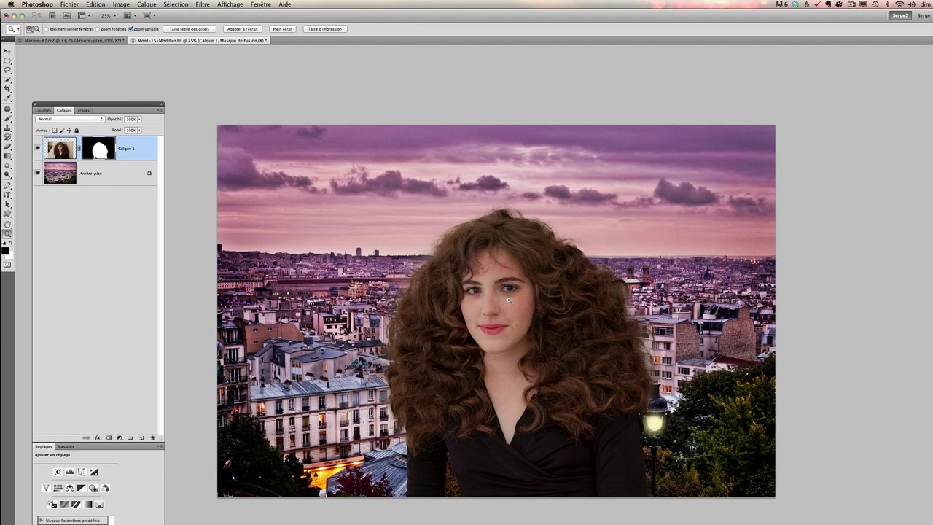
{"action": "left_click", "coordinate": [62, 156]}
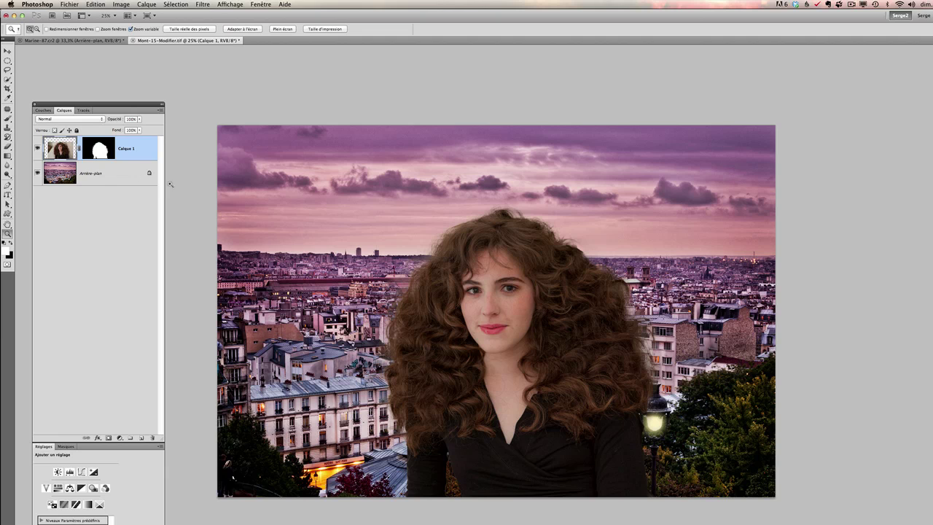
Nudge Calque 1 up and left with the Move tool, then briefly zoom out to check placement
{"action": "key", "text": "v"}
{"action": "mouse_move", "coordinate": [487, 372]}
{"action": "left_mouse_down"}
{"action": "mouse_move", "coordinate": [399, 377]}
{"action": "mouse_move", "coordinate": [621, 371]}
{"action": "mouse_move", "coordinate": [499, 298]}
{"action": "mouse_move", "coordinate": [465, 329]}
{"action": "mouse_move", "coordinate": [482, 379]}
{"action": "left_mouse_up"}
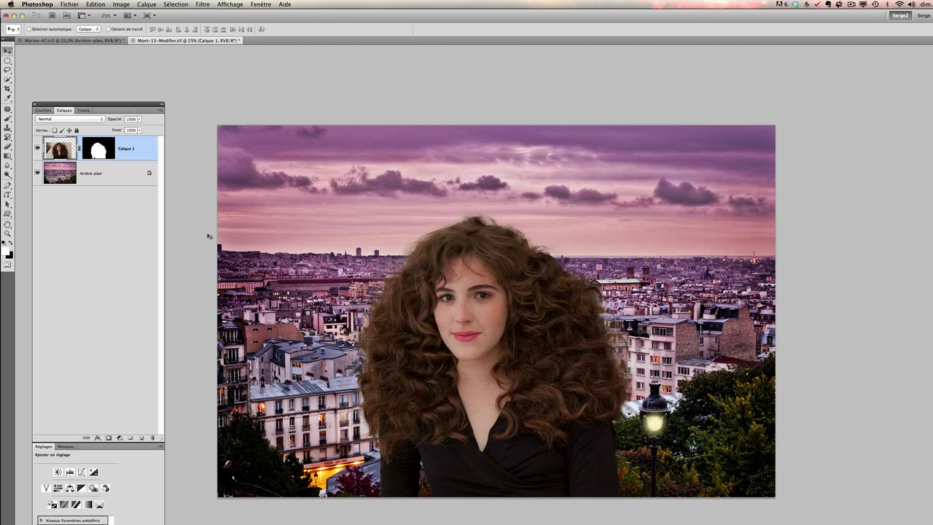
{"action": "key", "text": "z"}
{"action": "left_click", "coordinate": [426, 339], "text": "alt"}
{"action": "left_click", "coordinate": [456, 328]}
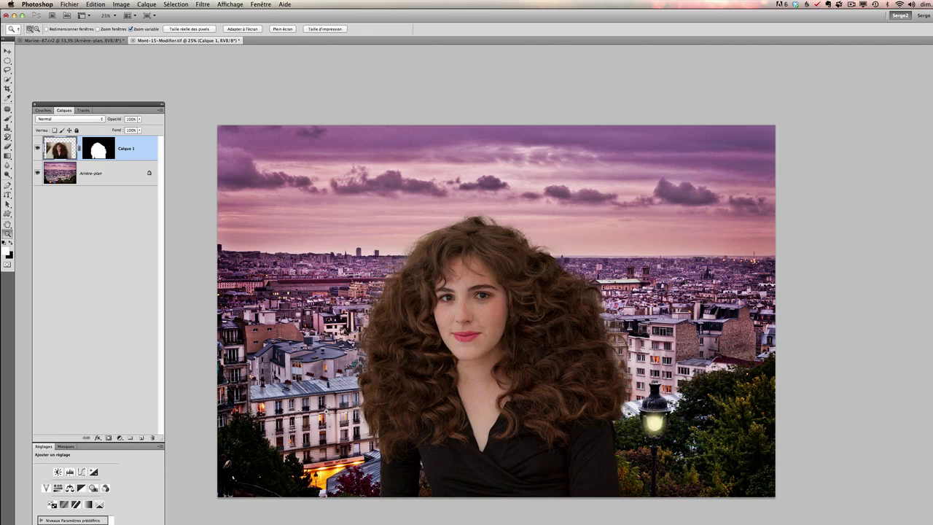
Apply a 5,1-pixel Flou gaussien to the Arrière-plan layer, then reselect Calque 1
{"action": "left_click", "coordinate": [101, 178]}
{"action": "left_click", "coordinate": [198, 6]}
{"action": "mouse_move", "coordinate": [217, 91]}
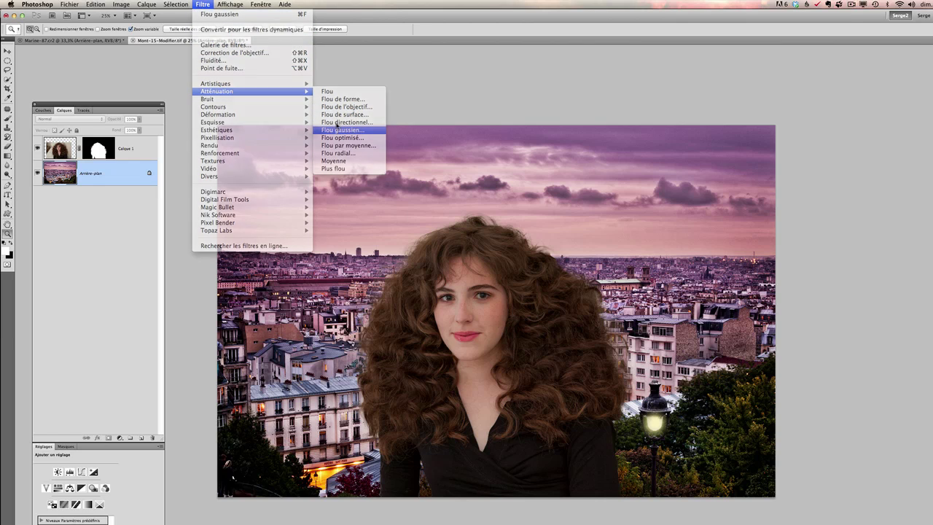
{"action": "left_click", "coordinate": [338, 129]}
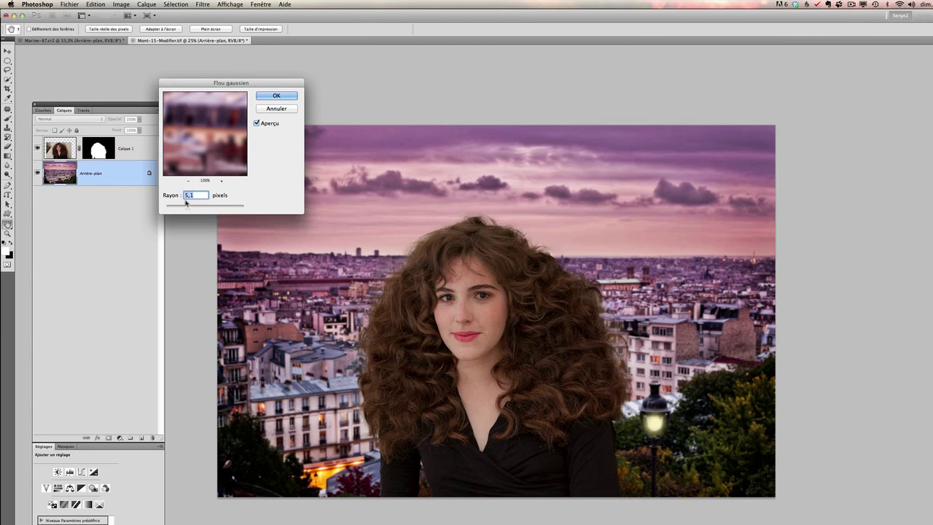
{"action": "left_click", "coordinate": [284, 99]}
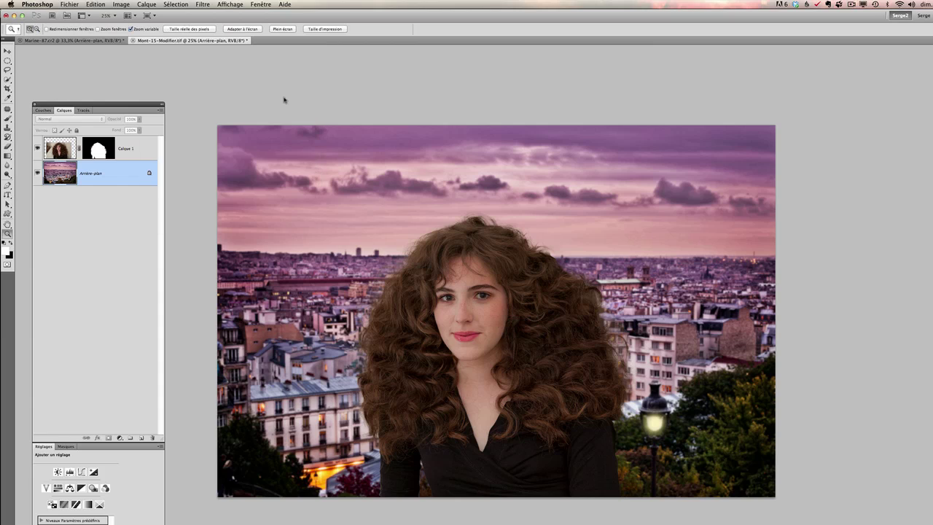
{"action": "left_click", "coordinate": [144, 155]}
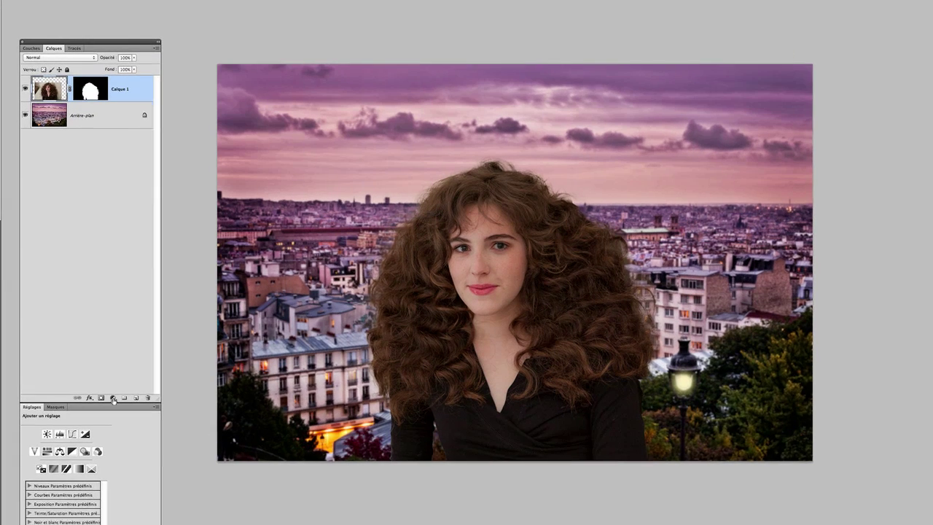
Add a Courbes adjustment layer clipped to Calque 1
{"action": "left_click", "coordinate": [119, 438]}
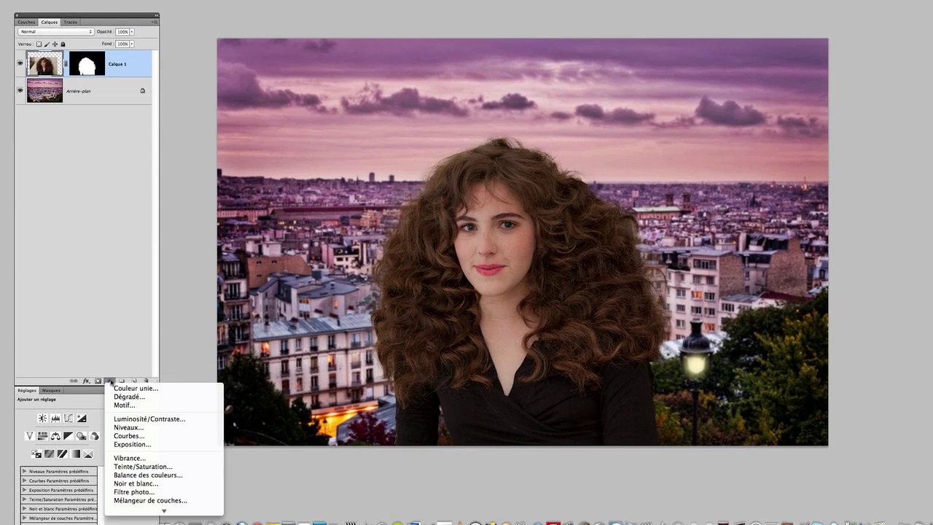
{"action": "left_click", "coordinate": [139, 438]}
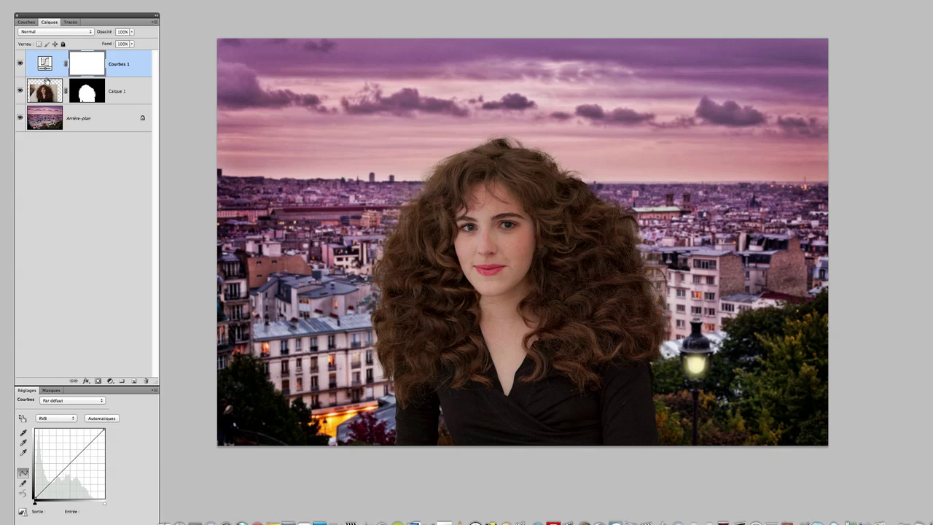
{"action": "left_click", "coordinate": [50, 78], "text": "alt"}
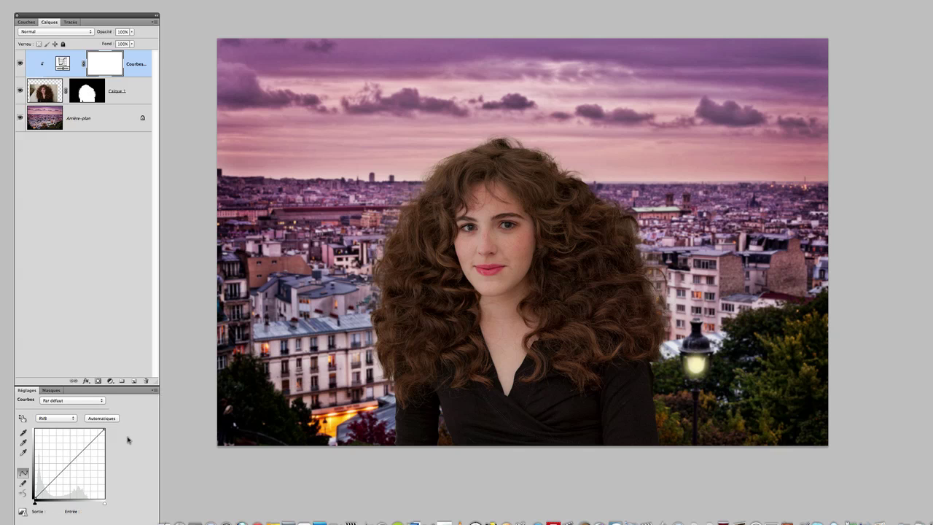
Shape an S-curve with two points, compare before and after, then reselect Calque 1
{"action": "mouse_move", "coordinate": [73, 462]}
{"action": "left_mouse_down"}
{"action": "mouse_move", "coordinate": [82, 479]}
{"action": "mouse_move", "coordinate": [71, 459]}
{"action": "mouse_move", "coordinate": [82, 446]}
{"action": "left_mouse_up"}
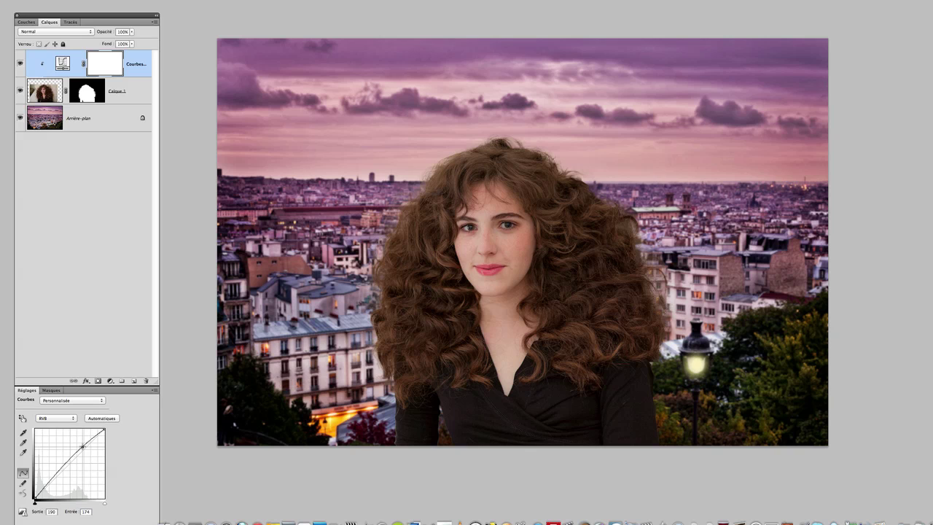
{"action": "left_click_drag", "start_coordinate": [55, 474], "coordinate": [58, 477]}
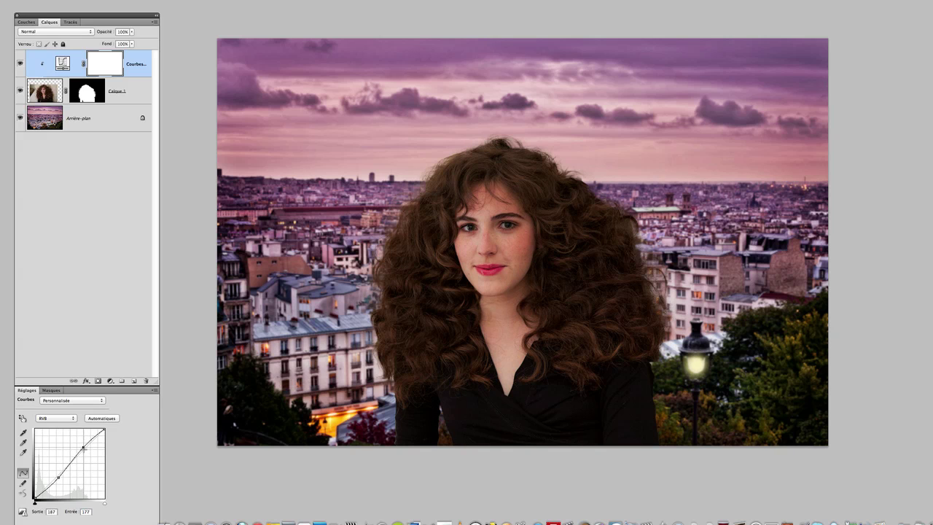
{"action": "left_click_drag", "start_coordinate": [83, 448], "coordinate": [82, 444]}
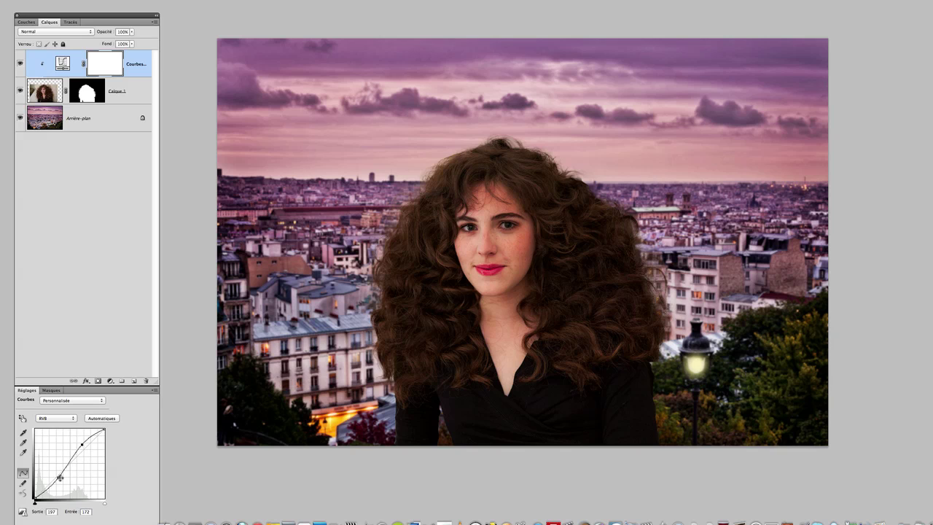
{"action": "left_click_drag", "start_coordinate": [58, 477], "coordinate": [58, 474]}
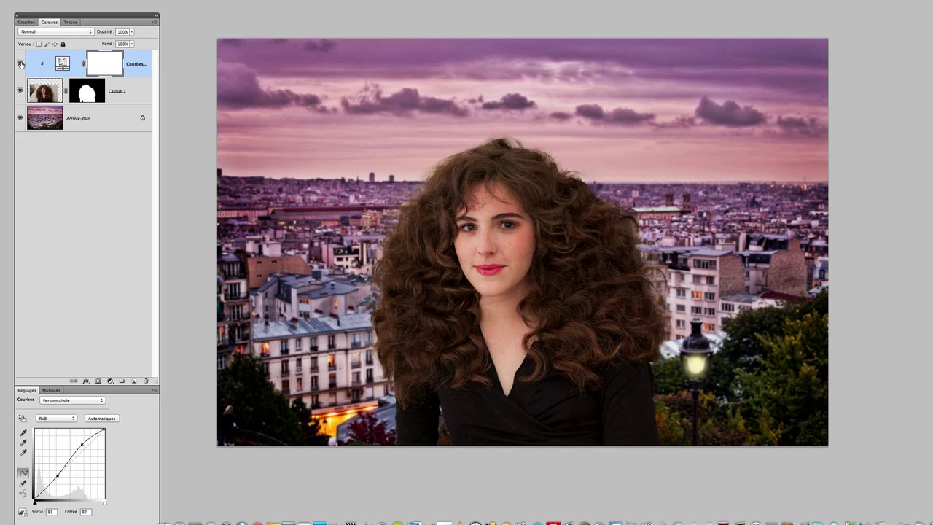
{"action": "left_click", "coordinate": [20, 64]}
{"action": "left_click", "coordinate": [21, 64]}
{"action": "left_click", "coordinate": [137, 93]}
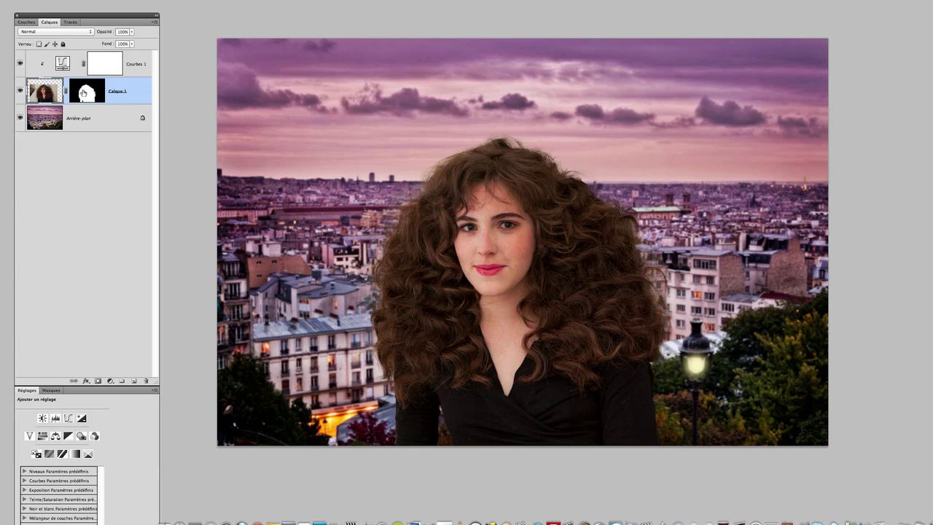
Add a Correction sélective layer above Calque 1, below Courbes 1, and enlarge the Réglages panel
{"action": "left_click", "coordinate": [138, 71]}
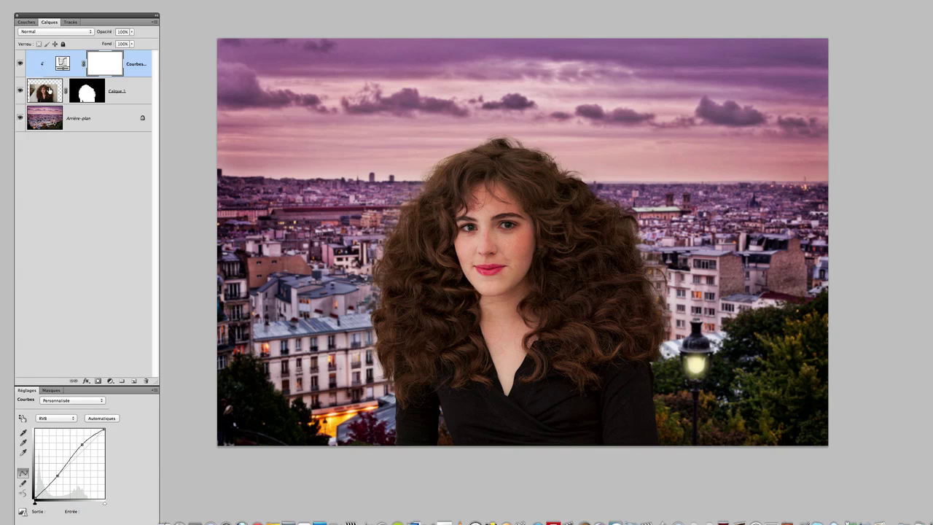
{"action": "left_click", "coordinate": [135, 92]}
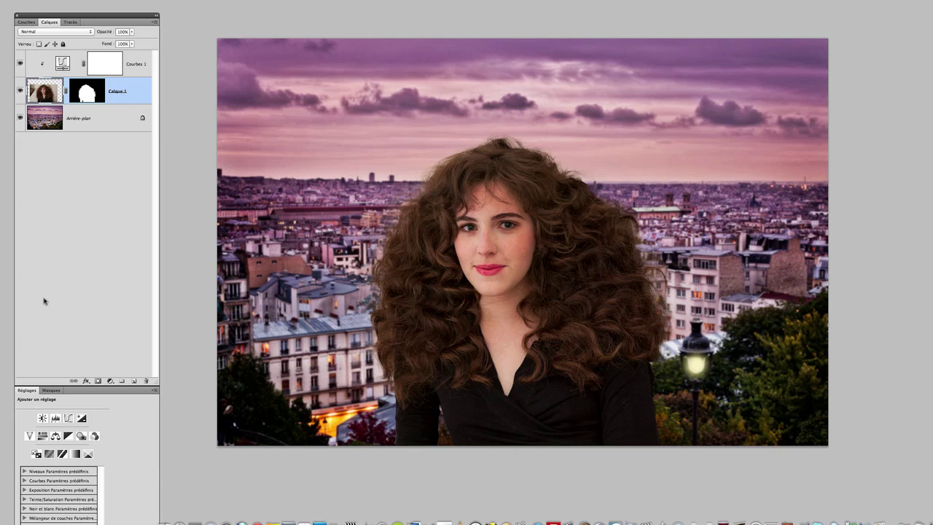
{"action": "left_click", "coordinate": [110, 380]}
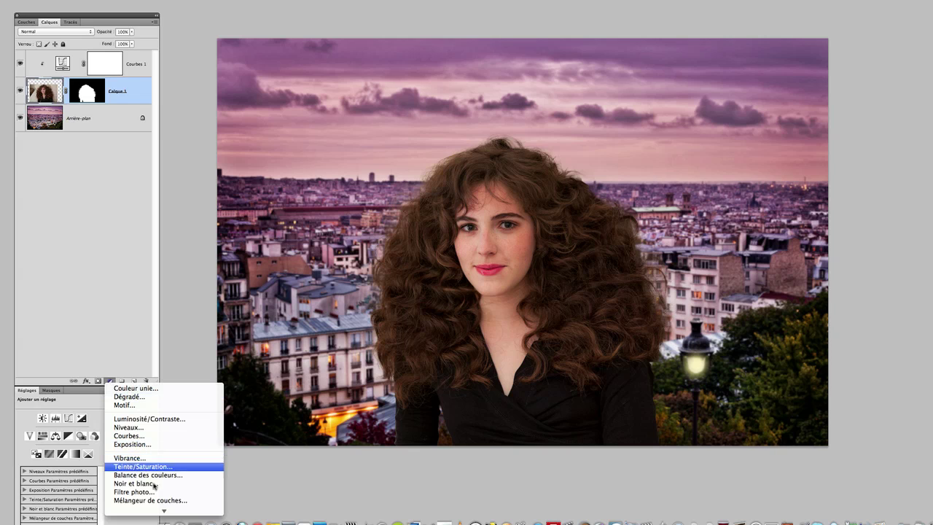
{"action": "left_click", "coordinate": [165, 510]}
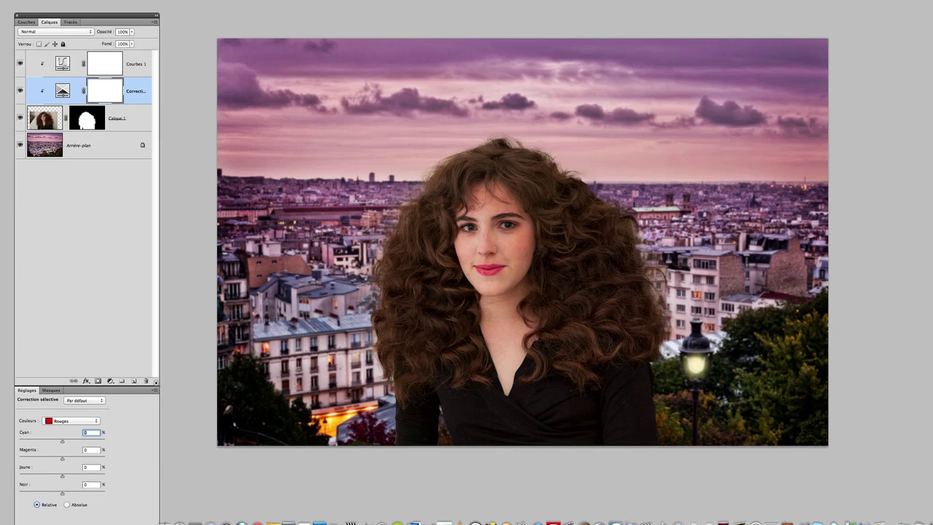
{"action": "left_click_drag", "start_coordinate": [156, 388], "coordinate": [146, 298]}
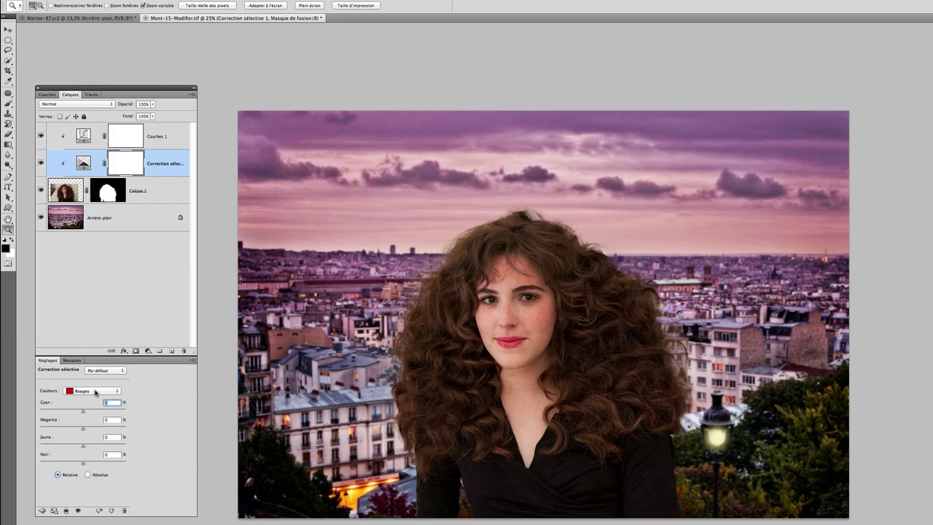
Set Gris to Cyan +3%, Magenta +6%, Jaune +4%, toggling the layer to compare
{"action": "left_click", "coordinate": [97, 391]}
{"action": "left_click", "coordinate": [92, 438]}
{"action": "left_click_drag", "start_coordinate": [83, 430], "coordinate": [85, 430]}
{"action": "left_click", "coordinate": [40, 165]}
{"action": "left_click", "coordinate": [41, 165]}
{"action": "left_click", "coordinate": [41, 164]}
{"action": "left_click", "coordinate": [41, 164]}
{"action": "left_click_drag", "start_coordinate": [84, 447], "coordinate": [84, 447]}
{"action": "left_click_drag", "start_coordinate": [85, 412], "coordinate": [79, 412]}
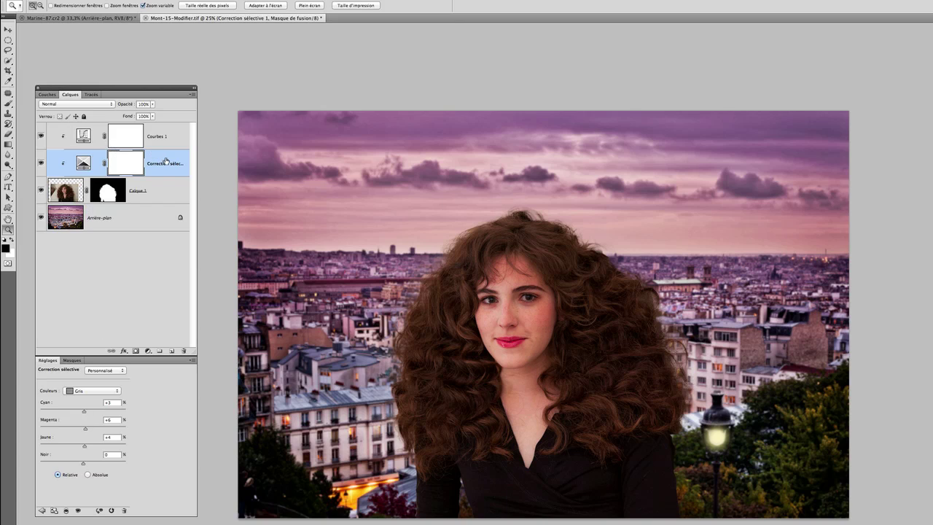
Lower the upper Courbes point from Sortie 194 to 190 and add a point near 81/82
{"action": "left_click", "coordinate": [167, 161]}
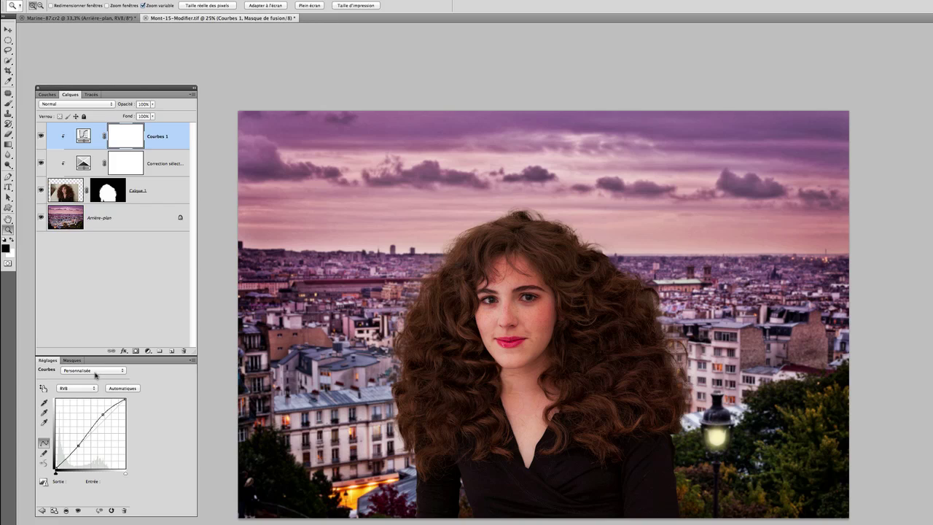
{"action": "left_click", "coordinate": [103, 414]}
{"action": "left_click_drag", "start_coordinate": [103, 414], "coordinate": [103, 417]}
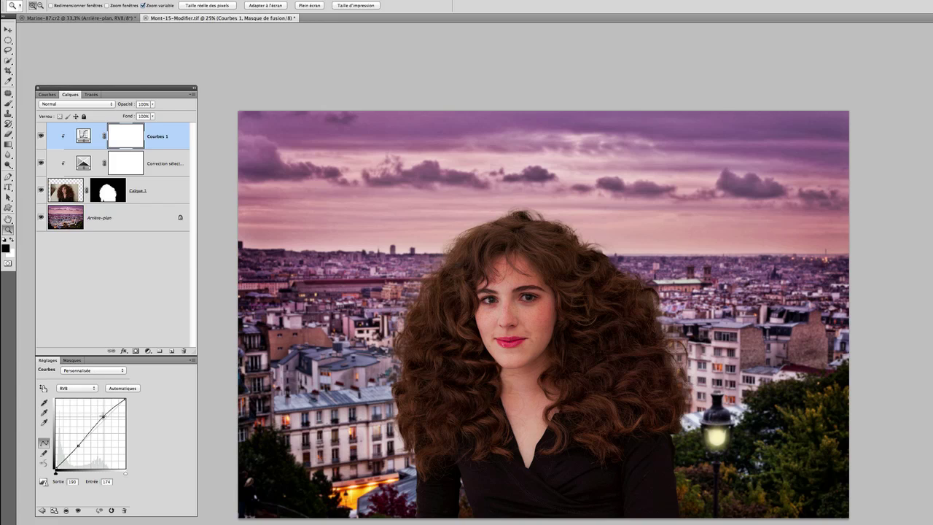
{"action": "left_click", "coordinate": [78, 445]}
{"action": "left_click", "coordinate": [172, 162]}
{"action": "left_click", "coordinate": [170, 150]}
{"action": "left_click", "coordinate": [171, 160]}
{"action": "left_click", "coordinate": [171, 143]}
Crop the composite, trimming the top, left and right edges inward
{"action": "key", "text": "c"}
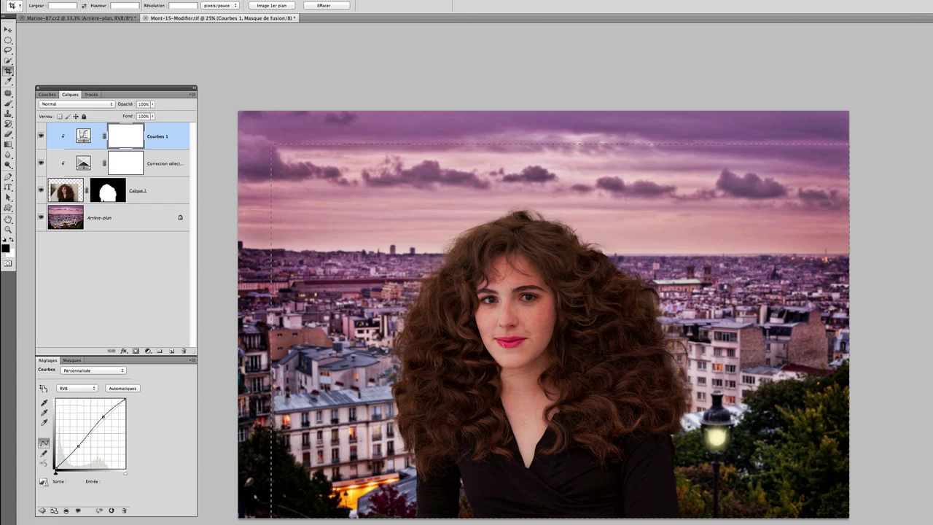
{"action": "left_click_drag", "start_coordinate": [600, 514], "coordinate": [849, 518]}
{"action": "left_click_drag", "start_coordinate": [560, 142], "coordinate": [560, 173]}
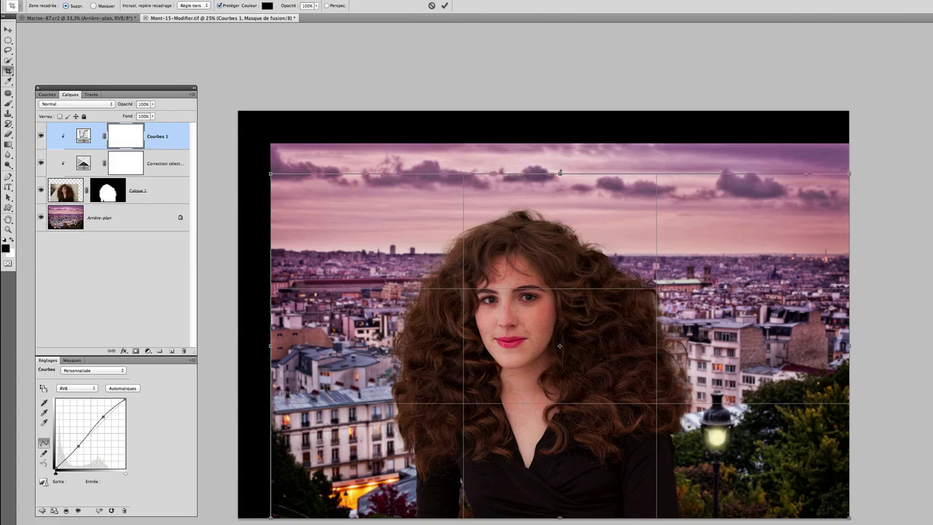
{"action": "left_click_drag", "start_coordinate": [270, 345], "coordinate": [272, 345]}
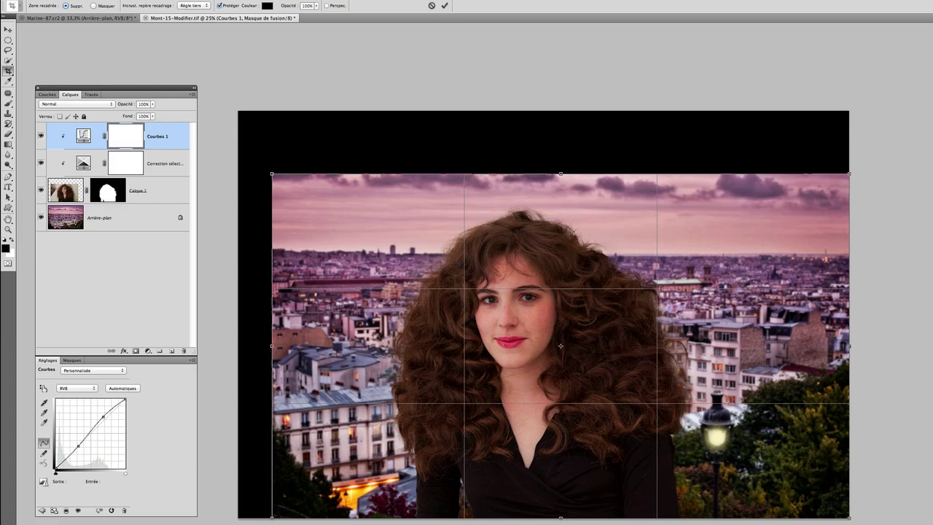
{"action": "left_click_drag", "start_coordinate": [849, 345], "coordinate": [795, 346]}
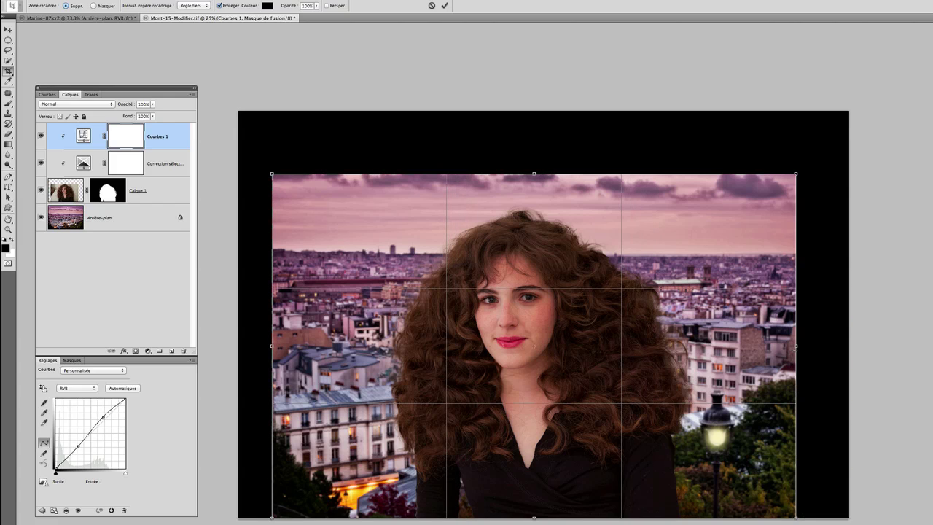
{"action": "key", "text": "Return"}
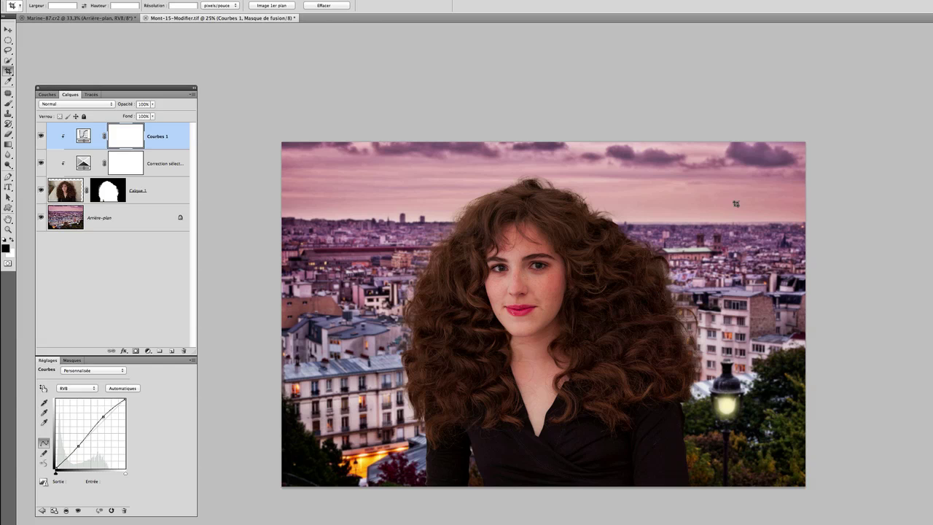
Undo that crop, apply a tighter crop around the woman, and select Calque 1
{"action": "key", "text": "ctrl+z"}
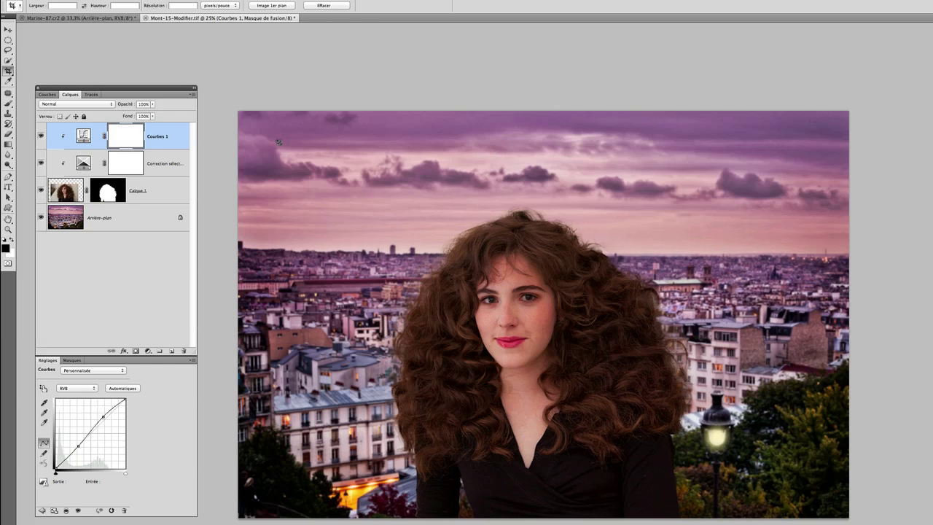
{"action": "left_click_drag", "start_coordinate": [276, 132], "coordinate": [837, 497]}
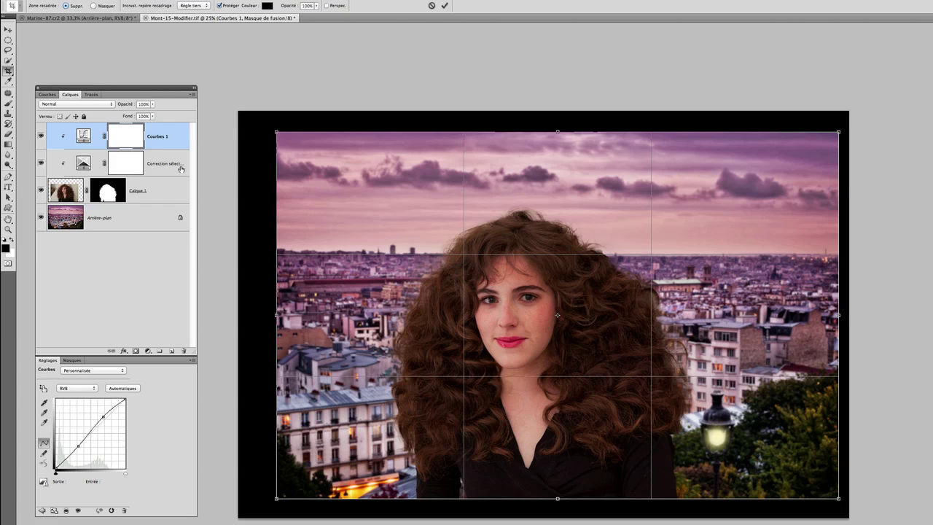
{"action": "key", "text": "Return"}
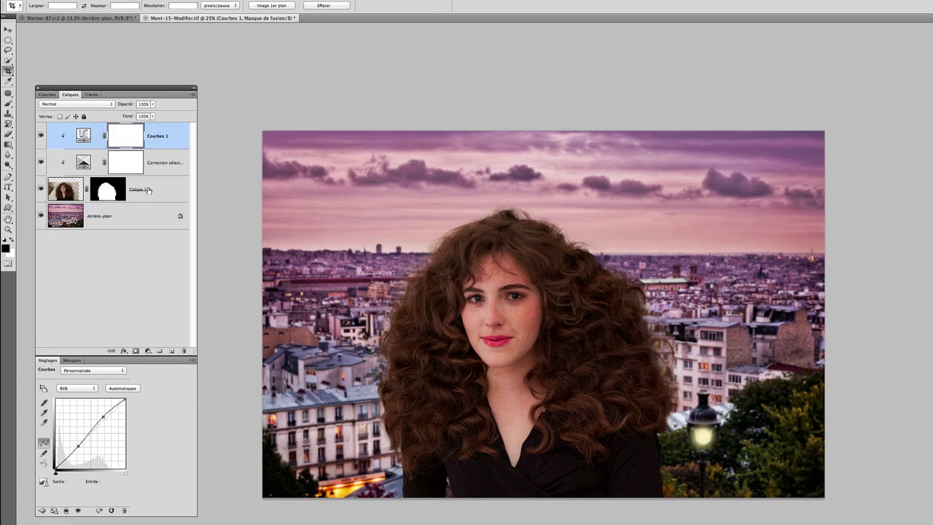
{"action": "left_click", "coordinate": [73, 191]}
Move the woman on Calque 1 further right over the skyline
{"action": "key", "text": "v"}
{"action": "left_click_drag", "start_coordinate": [502, 336], "coordinate": [567, 338]}
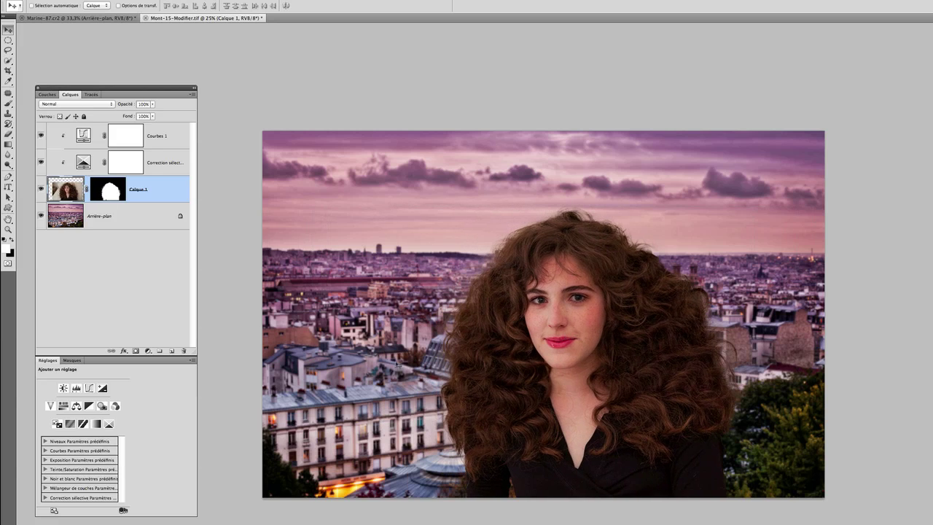
{"action": "left_click_drag", "start_coordinate": [536, 367], "coordinate": [536, 366]}
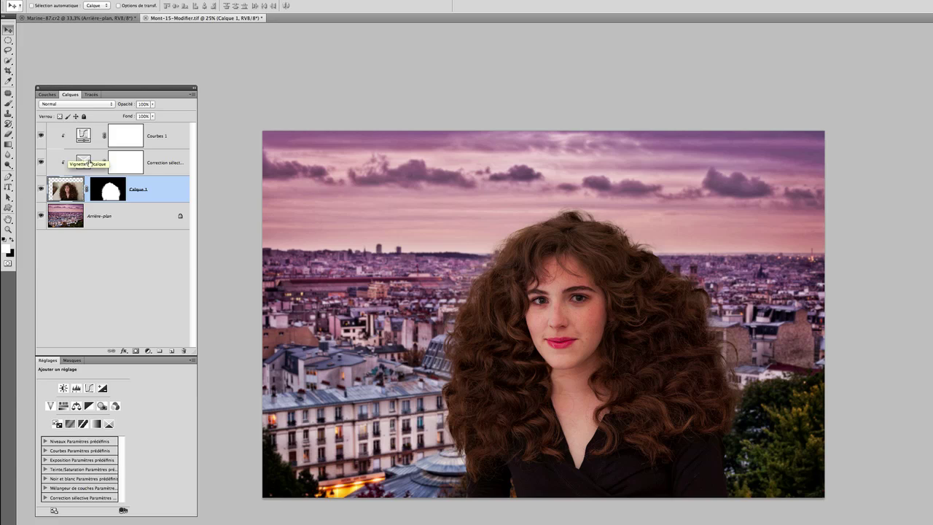
With Courbes 1 selected, crop a thin strip off the top of the image
{"action": "left_click", "coordinate": [165, 142]}
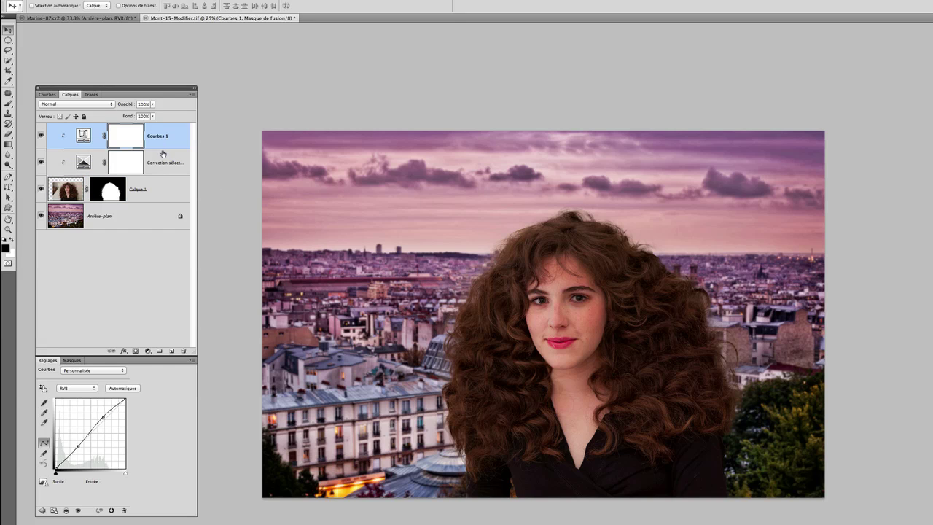
{"action": "key", "text": "c"}
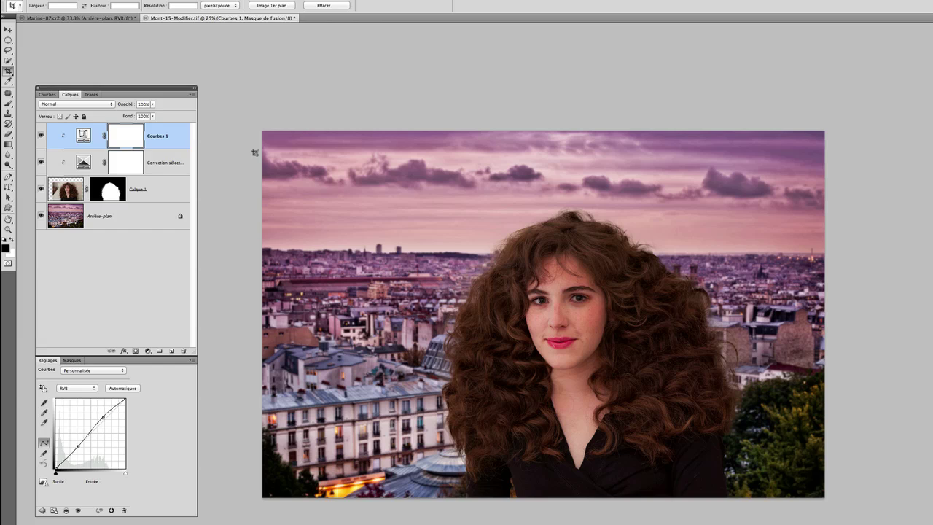
{"action": "left_click_drag", "start_coordinate": [256, 149], "coordinate": [826, 503]}
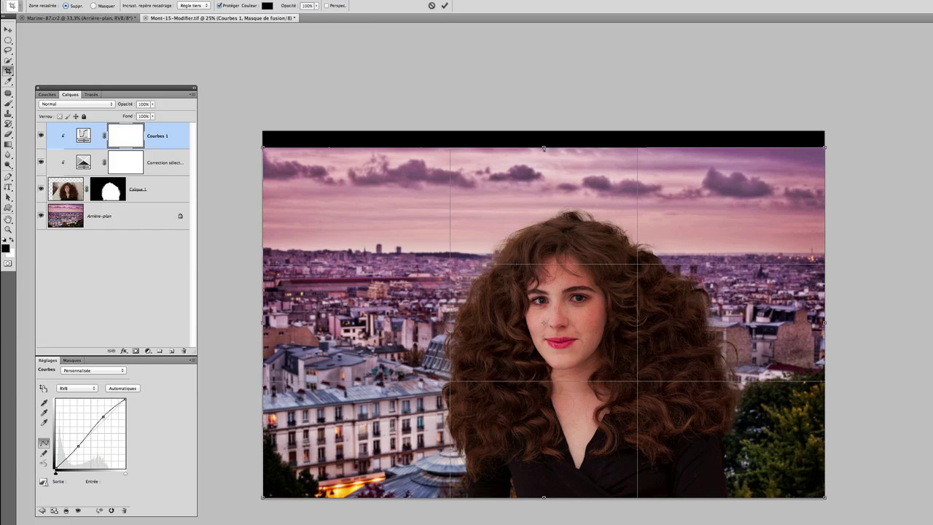
{"action": "left_click_drag", "start_coordinate": [544, 148], "coordinate": [543, 155]}
{"action": "key", "text": "Return"}
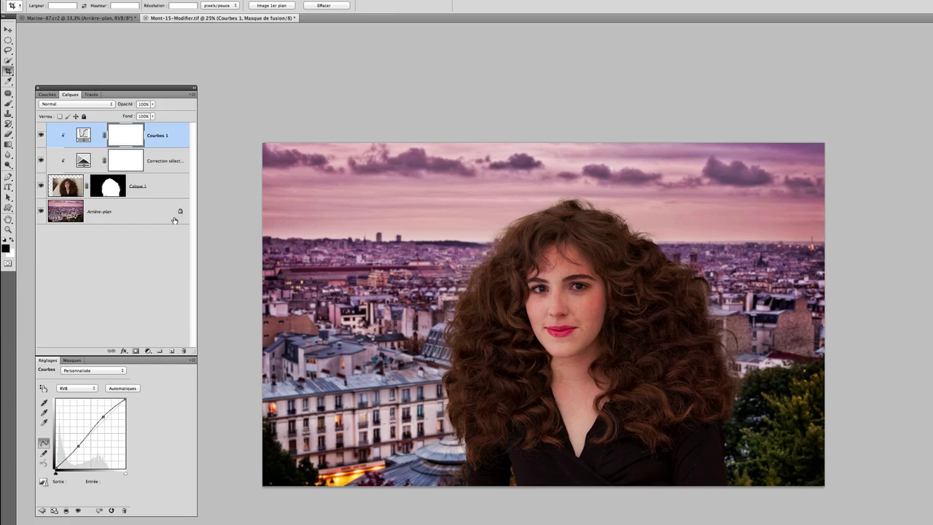
Stamp all visible layers into a new Calque 2 and set its blend mode to Produit
{"action": "key", "text": "ctrl+alt+shift+e"}
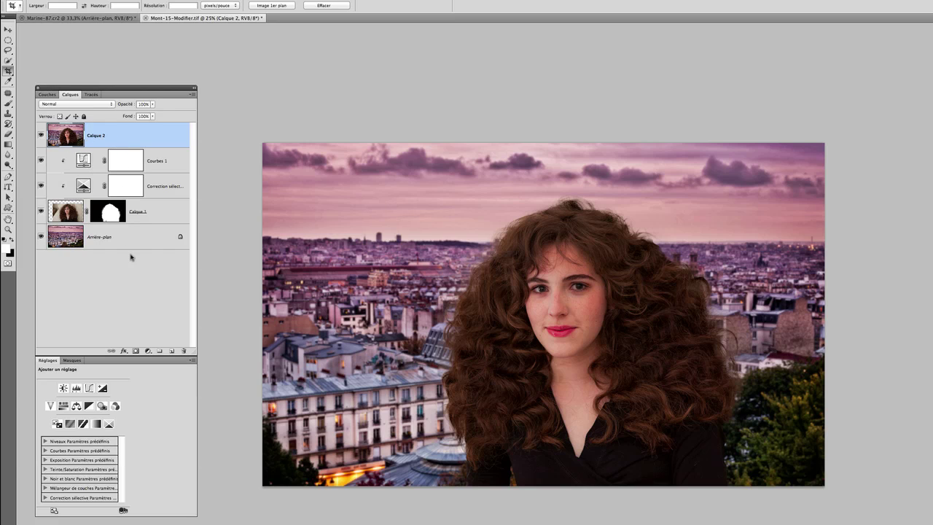
{"action": "left_click", "coordinate": [102, 104]}
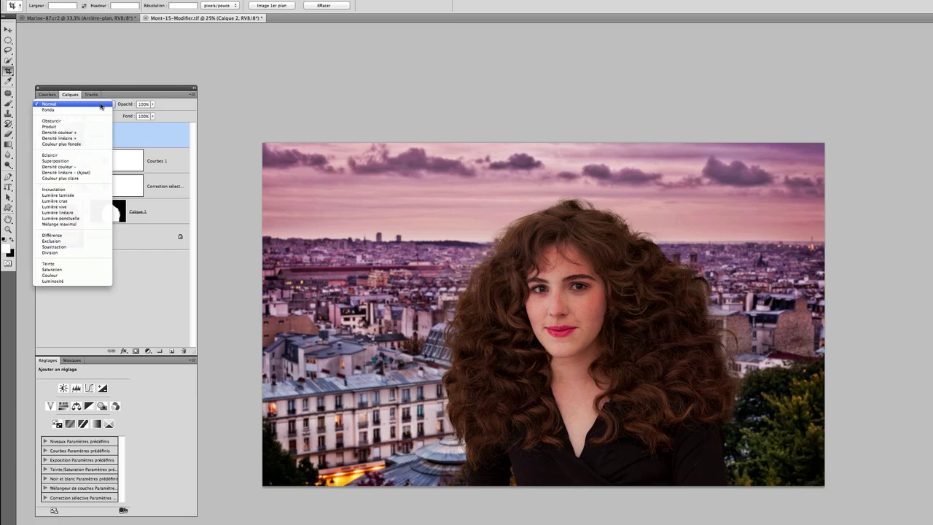
{"action": "left_click", "coordinate": [95, 128]}
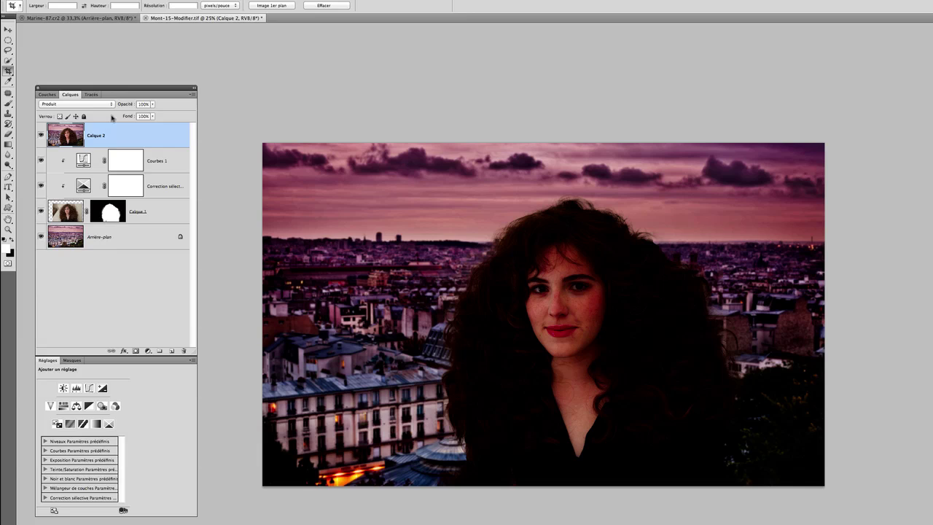
Reshape an elliptical selection around the woman: raise the top and bottom edges, widen it leftward
{"action": "left_click", "coordinate": [8, 41]}
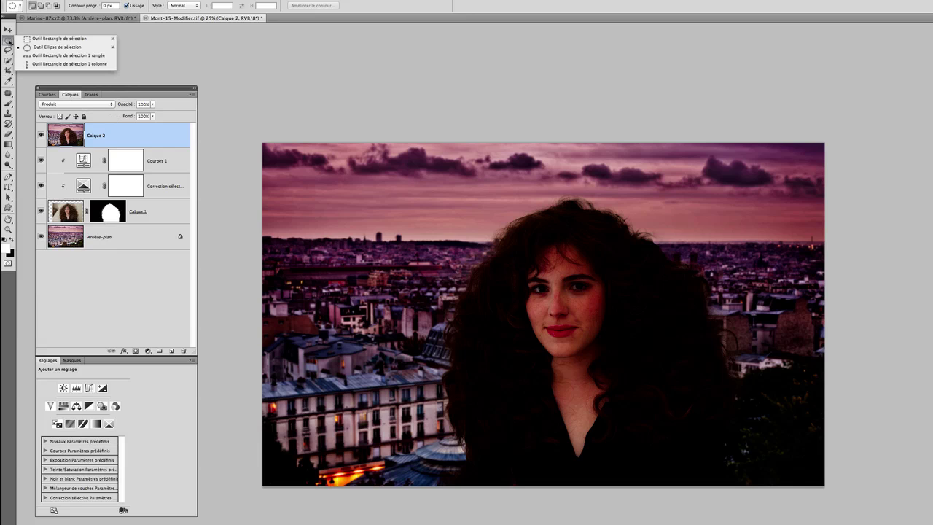
{"action": "left_click", "coordinate": [48, 49]}
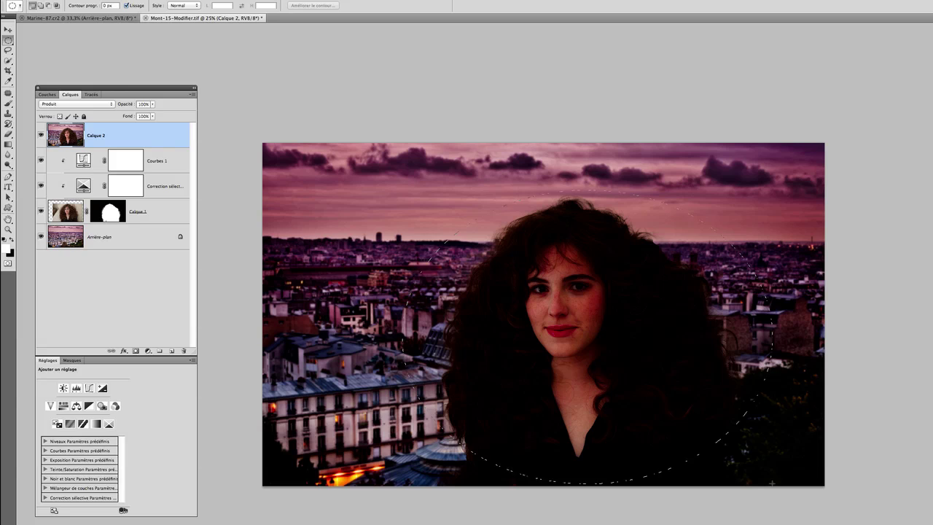
{"action": "left_click", "coordinate": [191, 0]}
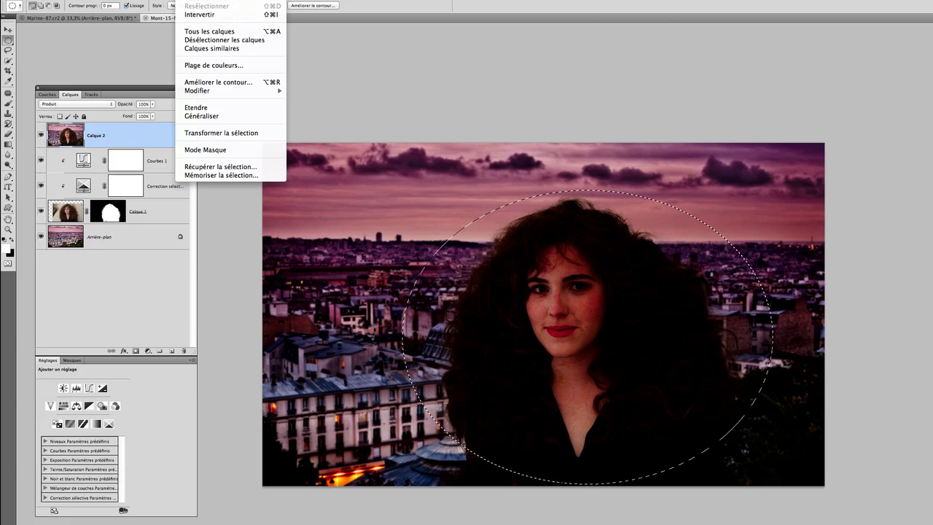
{"action": "left_click", "coordinate": [233, 133]}
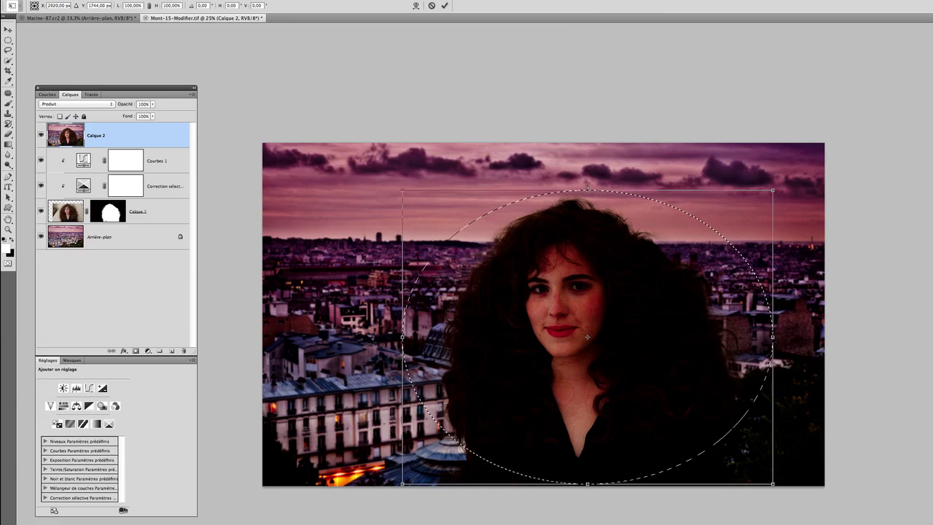
{"action": "left_click_drag", "start_coordinate": [585, 177], "coordinate": [585, 169]}
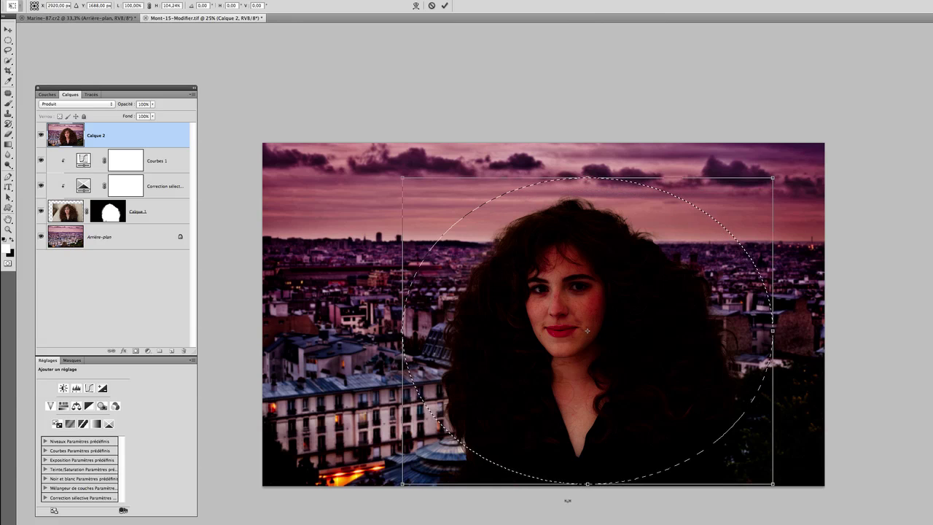
{"action": "left_click_drag", "start_coordinate": [587, 483], "coordinate": [587, 448]}
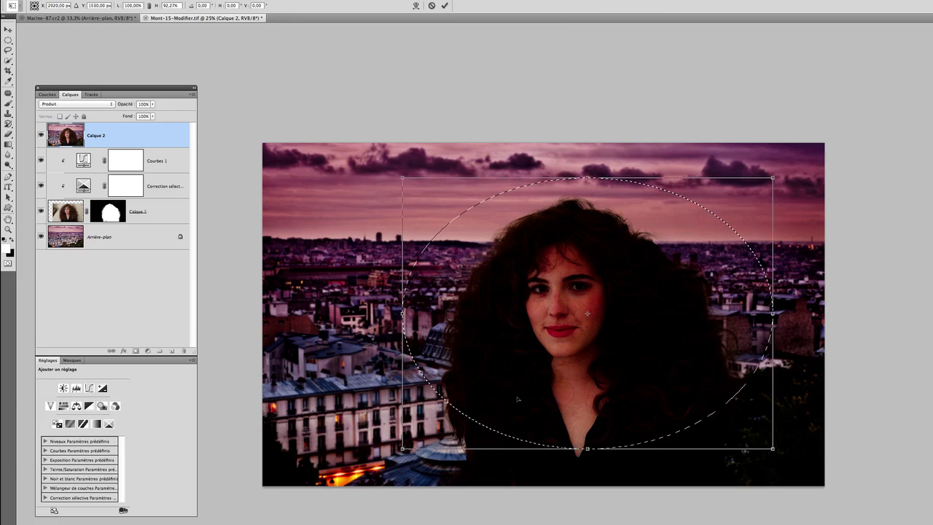
{"action": "left_click_drag", "start_coordinate": [403, 313], "coordinate": [368, 313]}
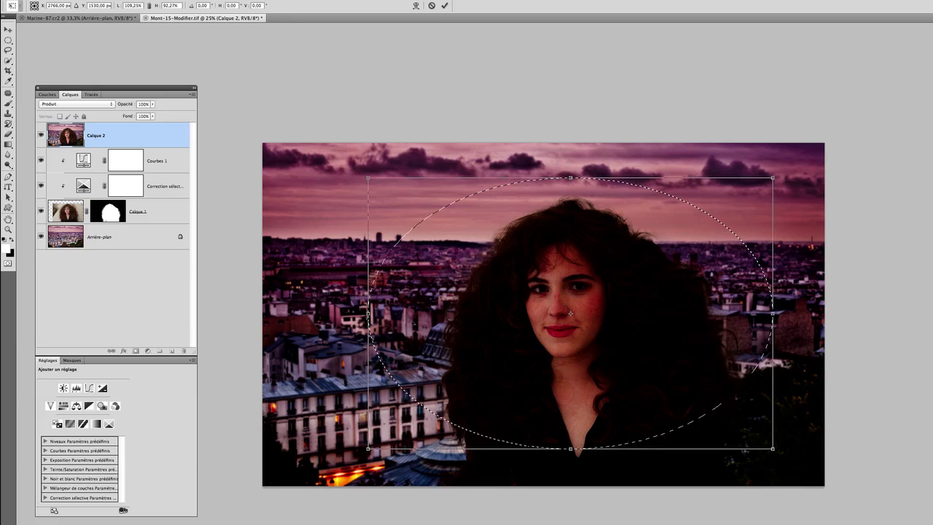
{"action": "key", "text": "Return"}
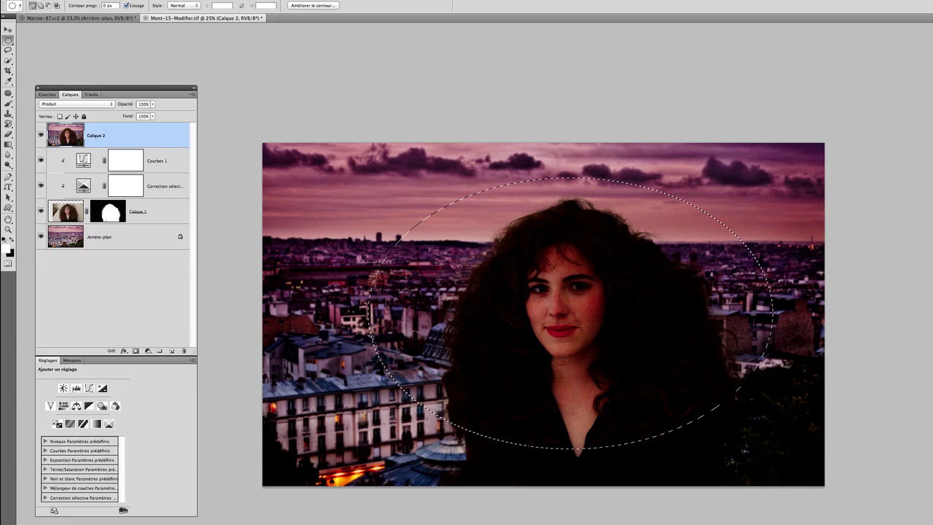
Feather the oval by 250 pixels, delete Calque 2 inside it, and deselect
{"action": "left_click", "coordinate": [189, 0]}
{"action": "mouse_move", "coordinate": [229, 90]}
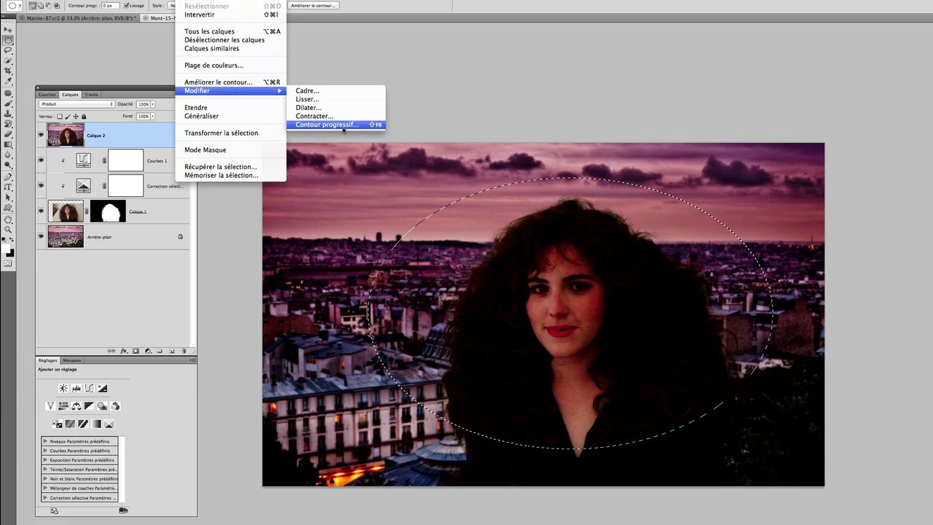
{"action": "left_click", "coordinate": [343, 125]}
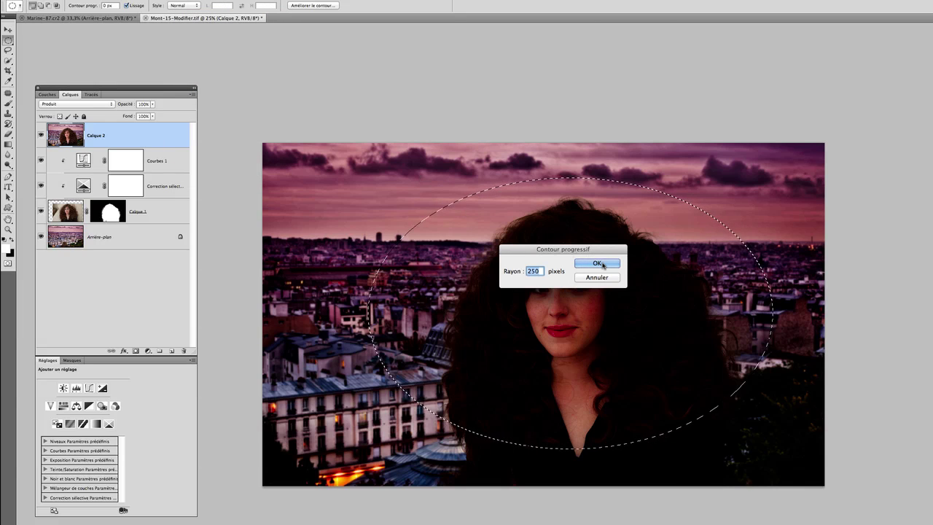
{"action": "left_click", "coordinate": [599, 263]}
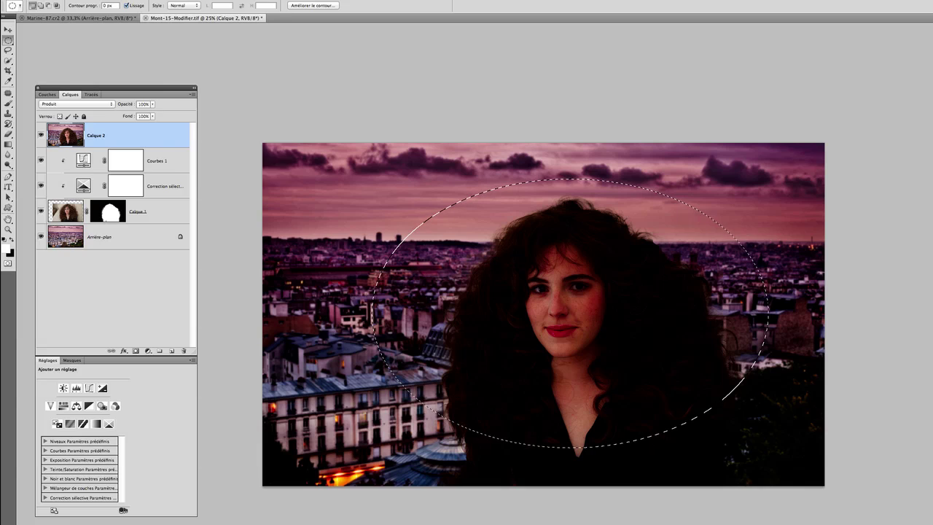
{"action": "left_click", "coordinate": [191, 2]}
{"action": "mouse_move", "coordinate": [219, 90]}
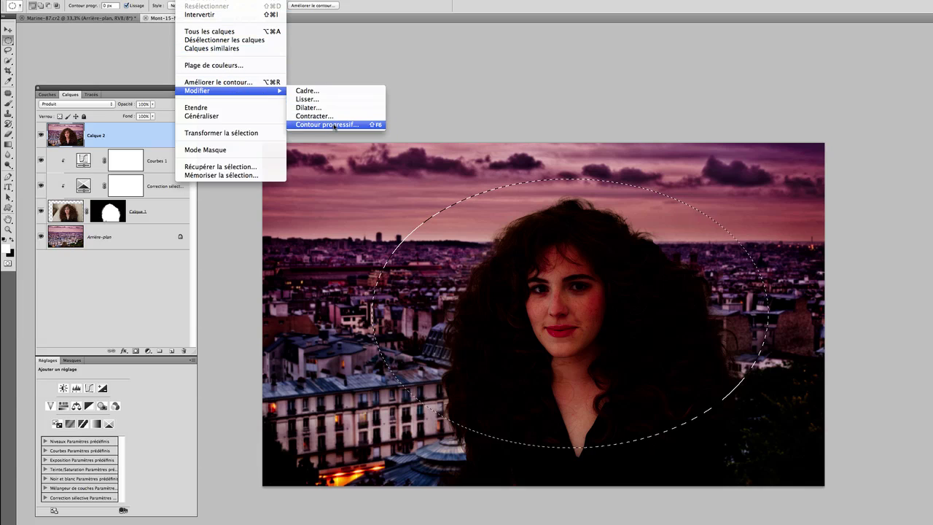
{"action": "left_click", "coordinate": [334, 124]}
{"action": "left_click", "coordinate": [596, 263]}
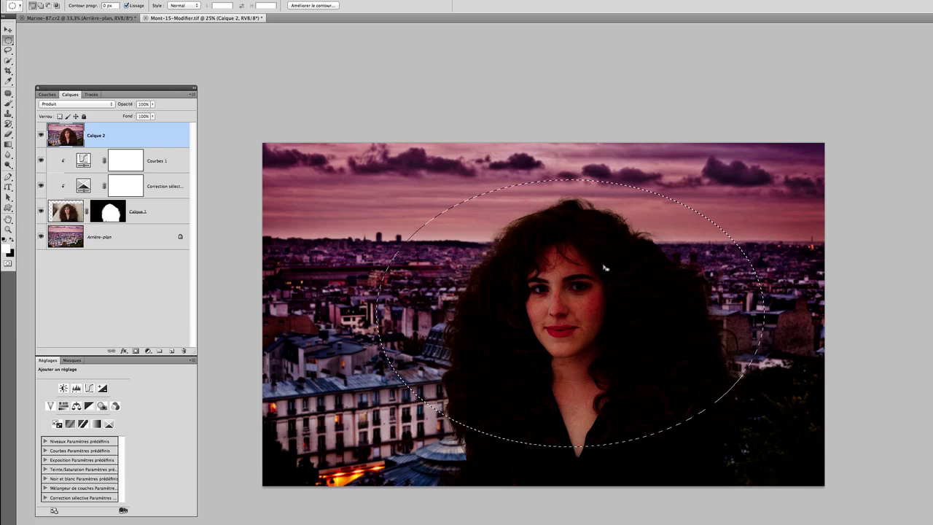
{"action": "key", "text": "Delete"}
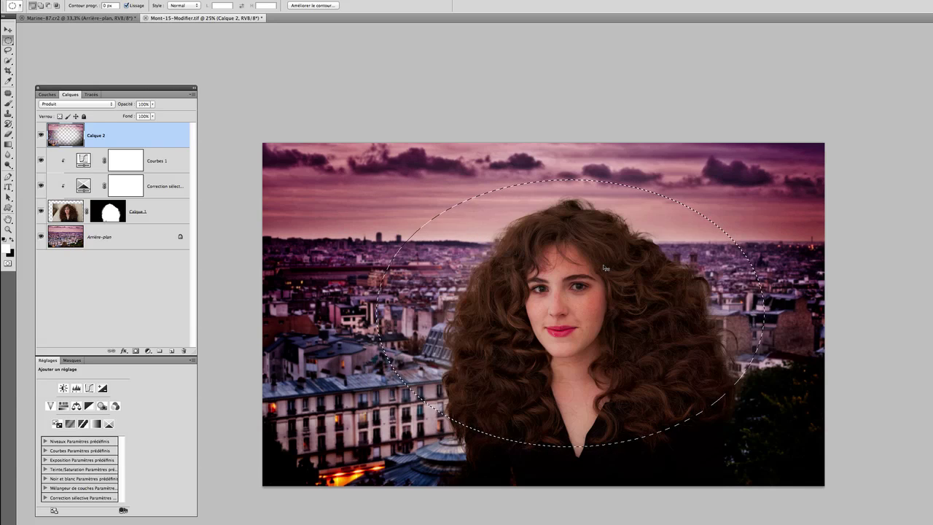
{"action": "key", "text": "ctrl+d"}
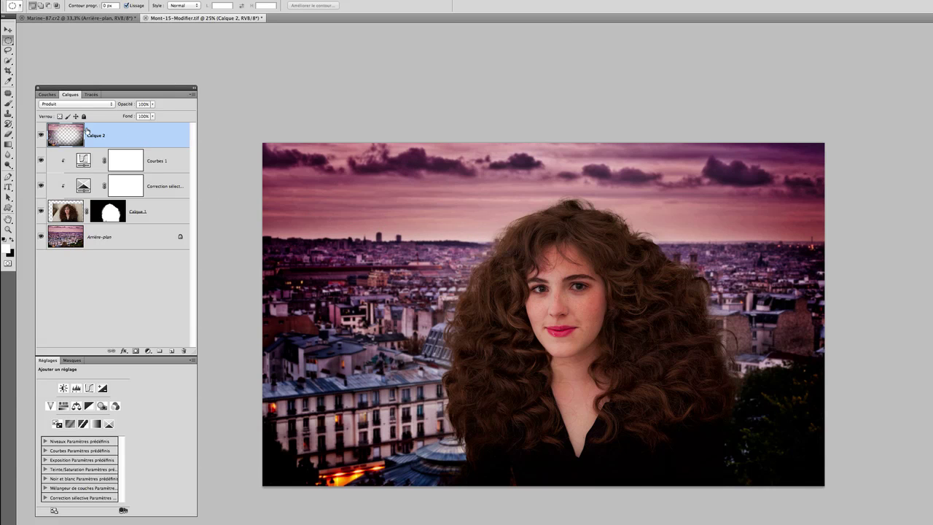
Compare Calque 2 on and off and lower its opacity to 70%
{"action": "left_click", "coordinate": [42, 136]}
{"action": "left_click", "coordinate": [42, 135]}
{"action": "left_click", "coordinate": [42, 136]}
{"action": "left_click", "coordinate": [42, 135]}
{"action": "left_click_drag", "start_coordinate": [134, 106], "coordinate": [116, 105]}
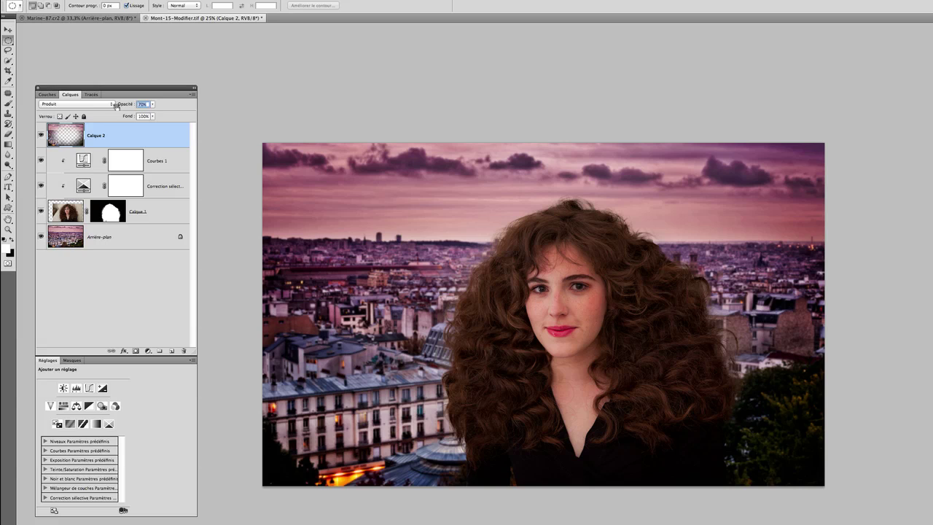
{"action": "left_click", "coordinate": [41, 136]}
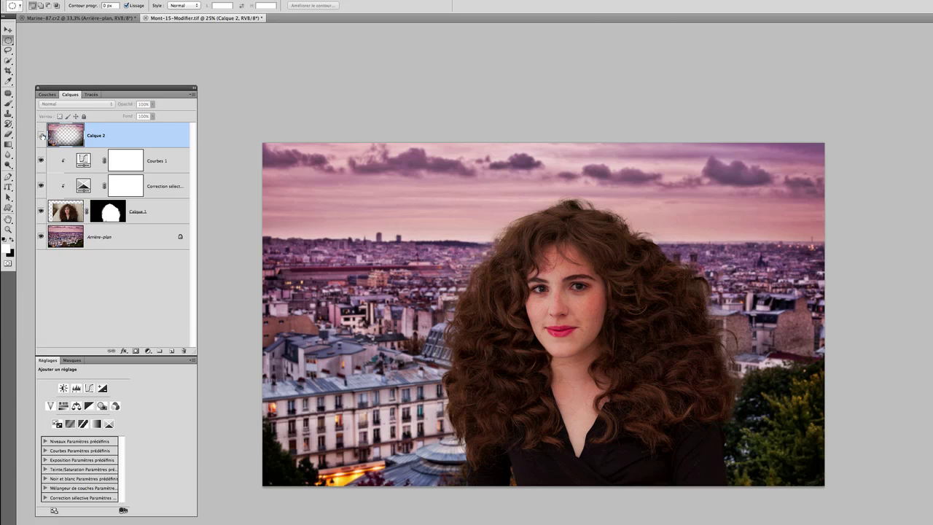
{"action": "left_click", "coordinate": [41, 136]}
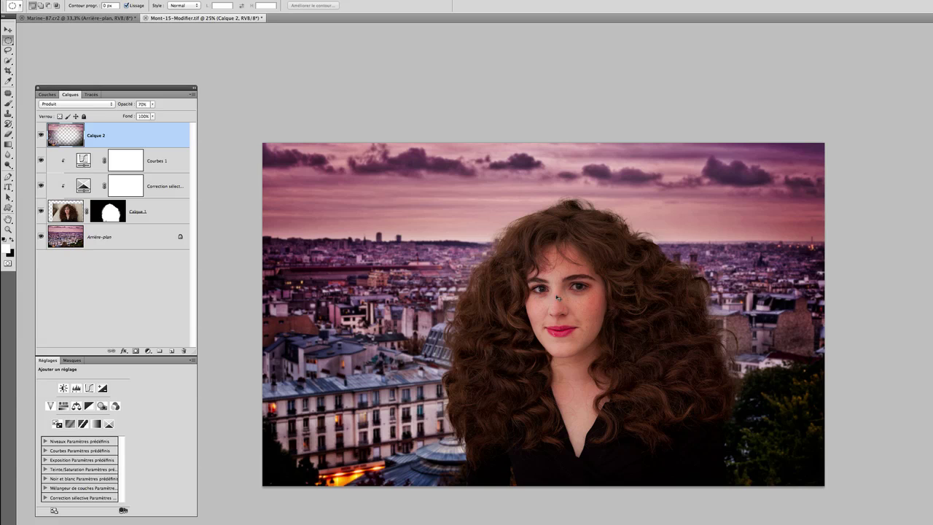
Switch from Photoshop to Lightroom showing the toit-35-Modifier.tif skyline photo
{"action": "key", "text": "super+Tab"}
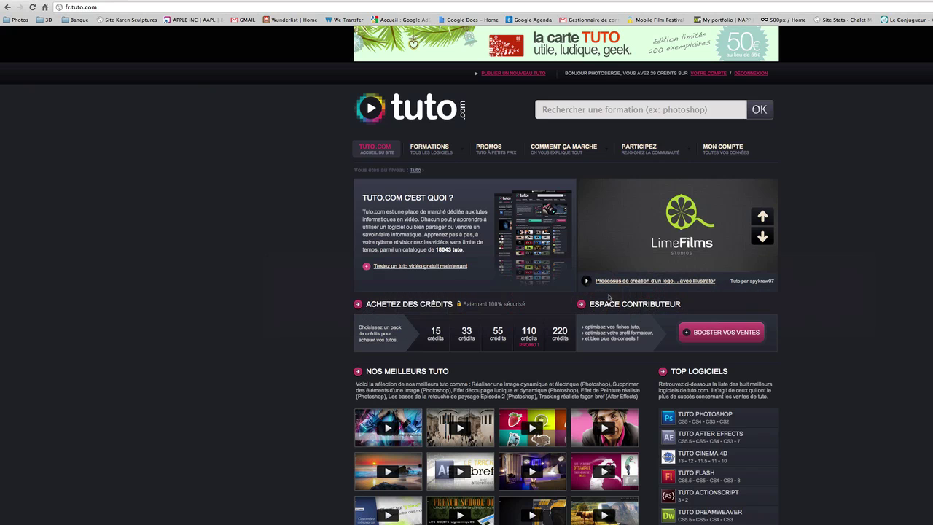
{"action": "key", "text": "super+Tab"}
{"action": "left_click", "coordinate": [473, 301]}
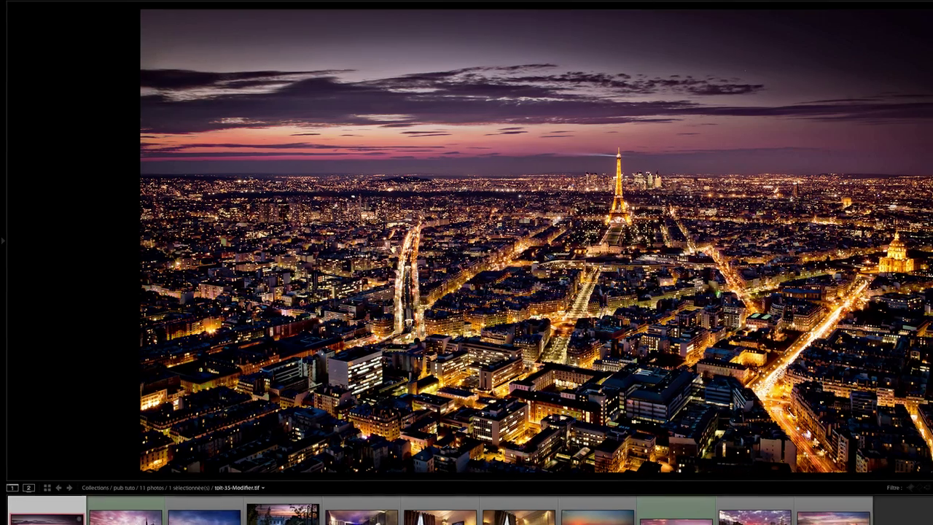
Exit full screen and step through the Notre-Dame, Pont Neuf and Montmartre photos
{"action": "key", "text": "f"}
{"action": "key", "text": "Right"}
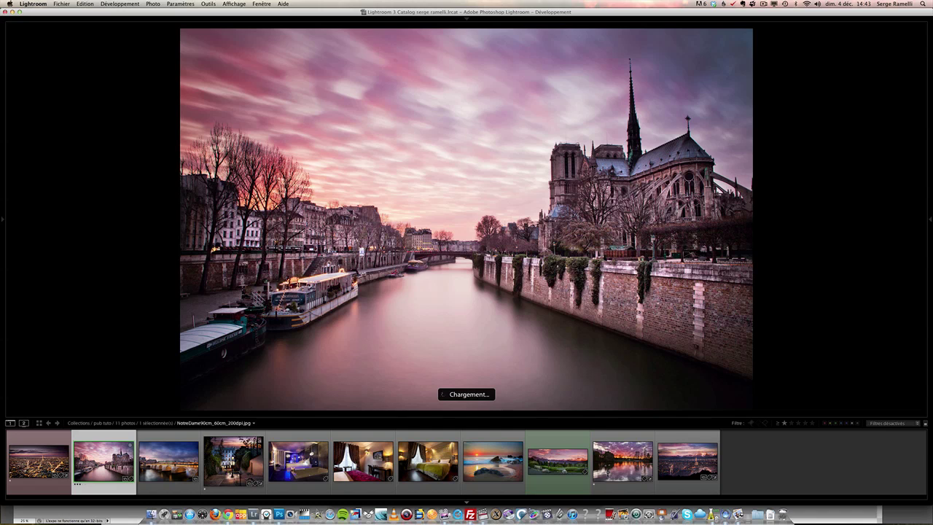
{"action": "key", "text": "Right"}
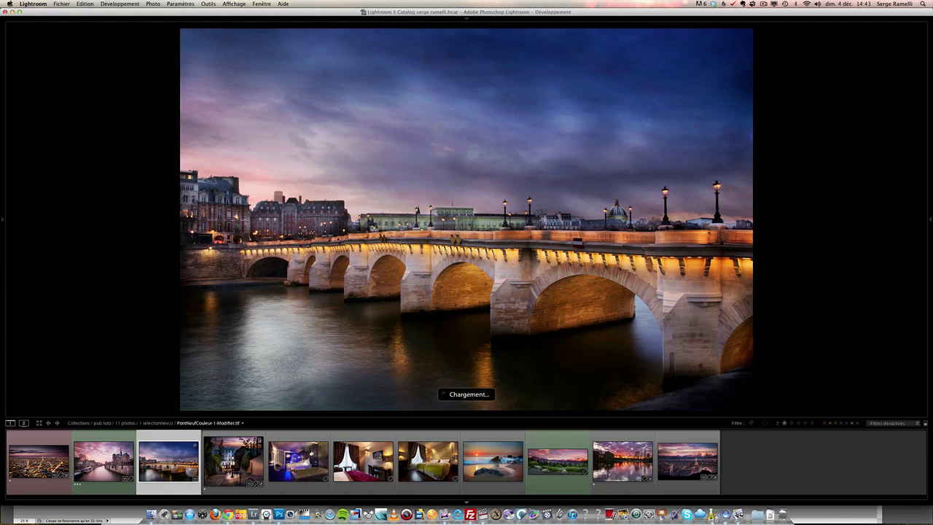
{"action": "mouse_move", "coordinate": [168, 461]}
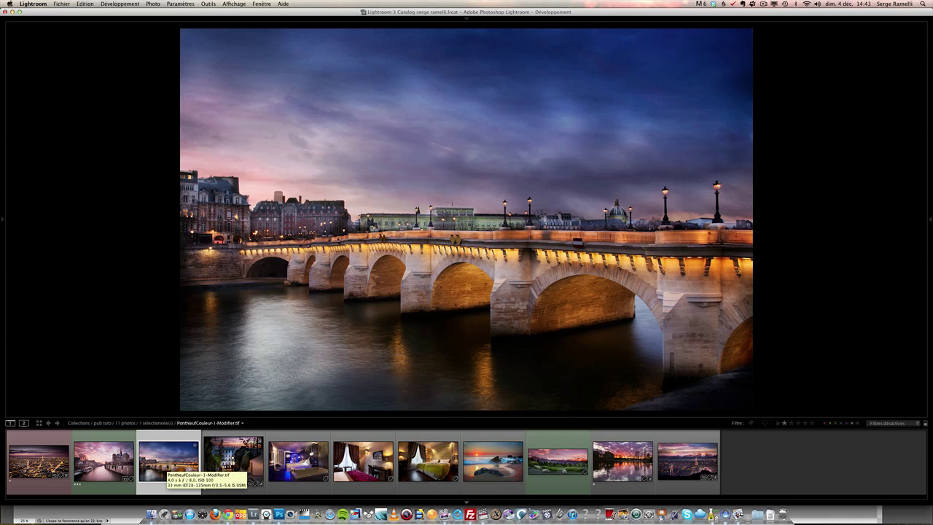
{"action": "key", "text": "Right"}
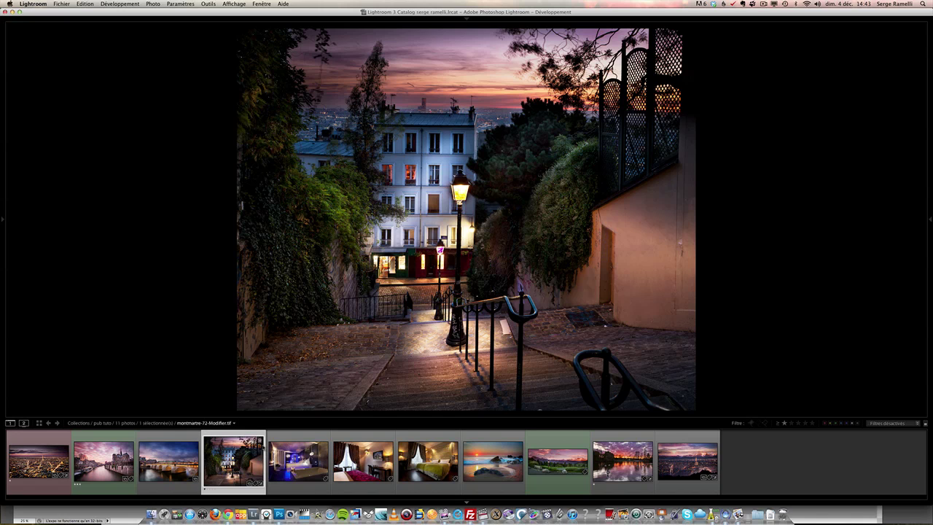
View the bedroom, beach, Alps, geese lake and Eiffel–Alps photos, then return to Chrome
{"action": "left_click", "coordinate": [276, 453]}
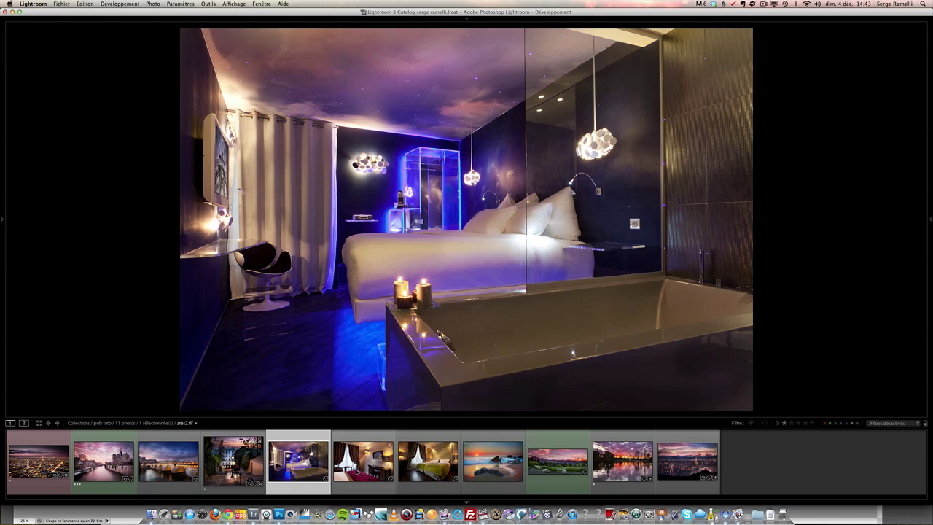
{"action": "left_click", "coordinate": [365, 459]}
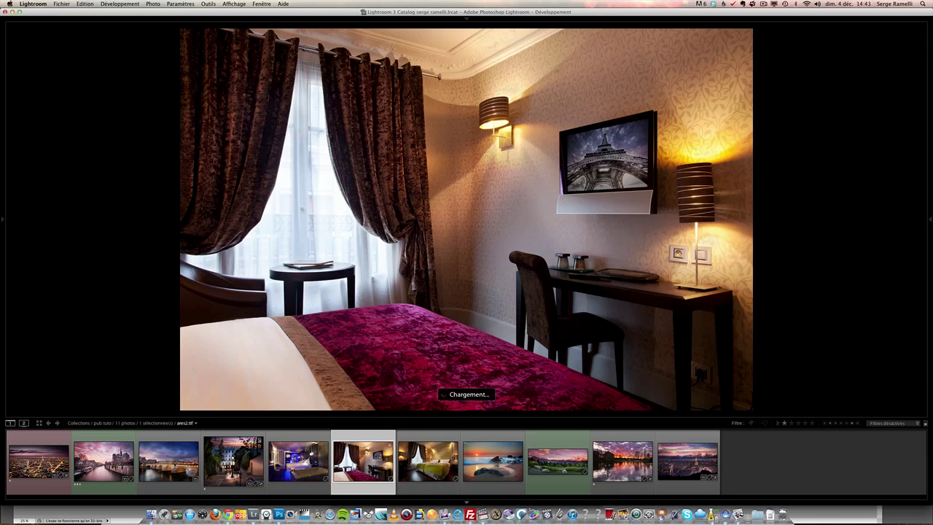
{"action": "left_click", "coordinate": [443, 467]}
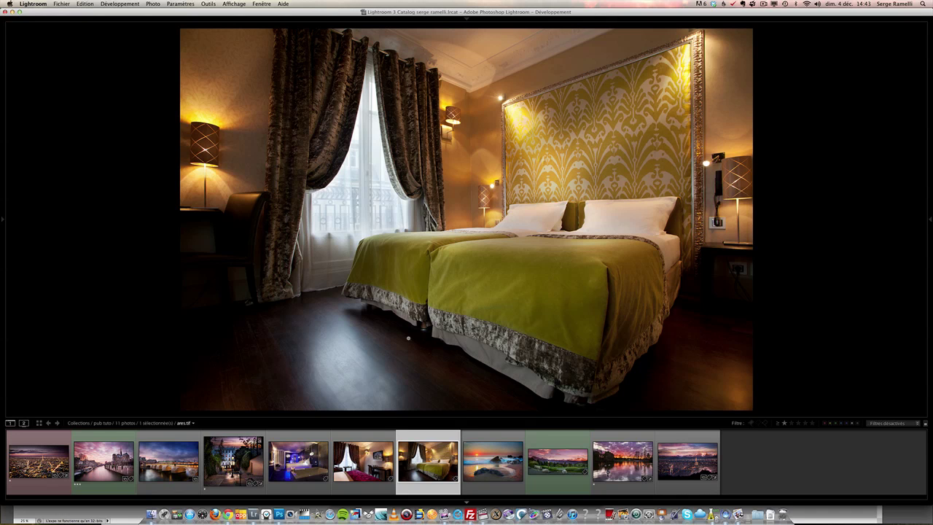
{"action": "left_click", "coordinate": [507, 460]}
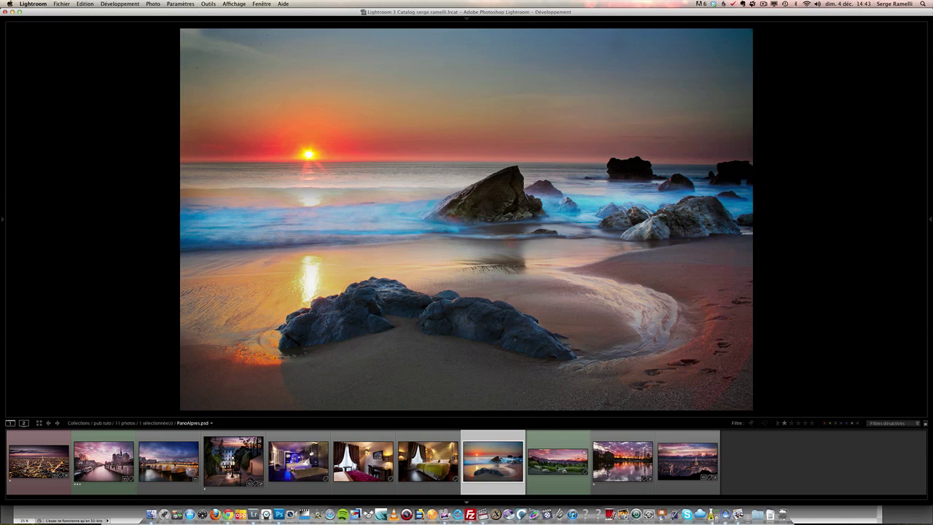
{"action": "left_click", "coordinate": [556, 467]}
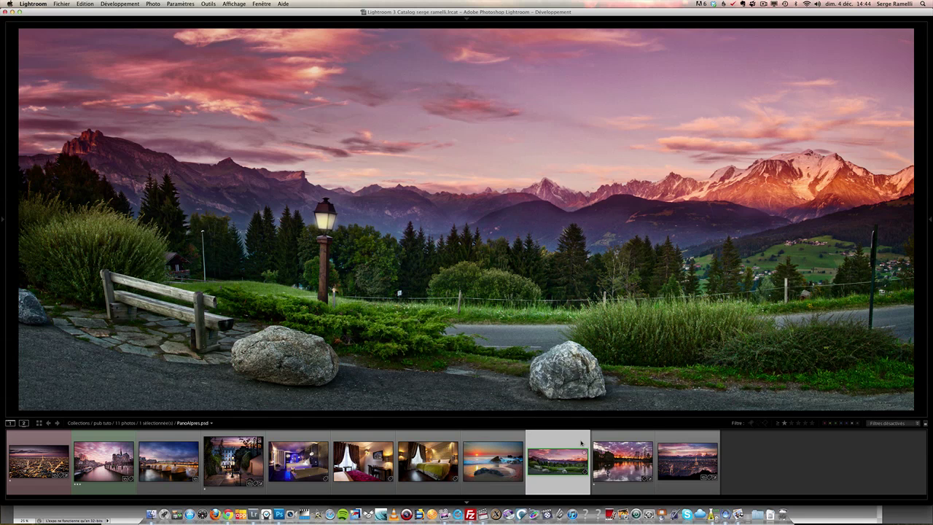
{"action": "left_click", "coordinate": [601, 451]}
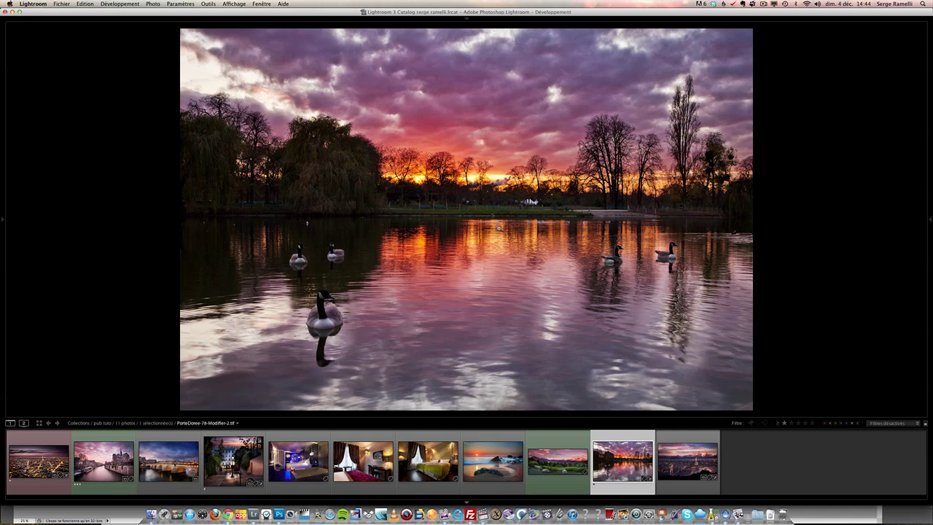
{"action": "left_click", "coordinate": [685, 461]}
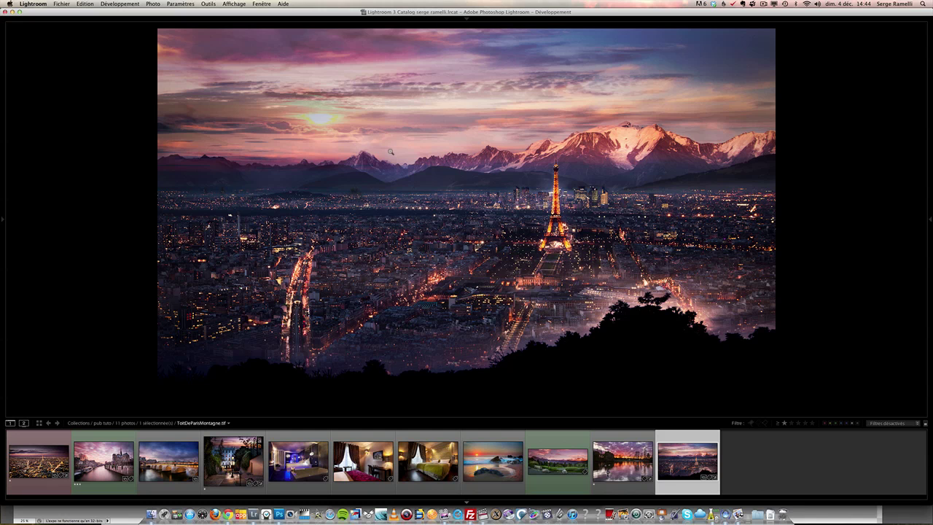
{"action": "key", "text": "super+Tab"}
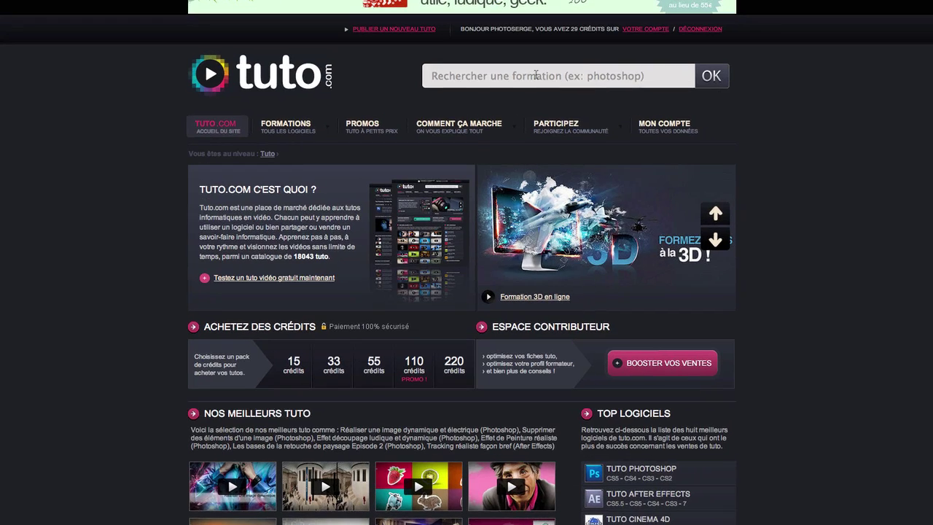
Search tuto.com for the certified trainer's username and browse his profile page
{"action": "left_click", "coordinate": [510, 111]}
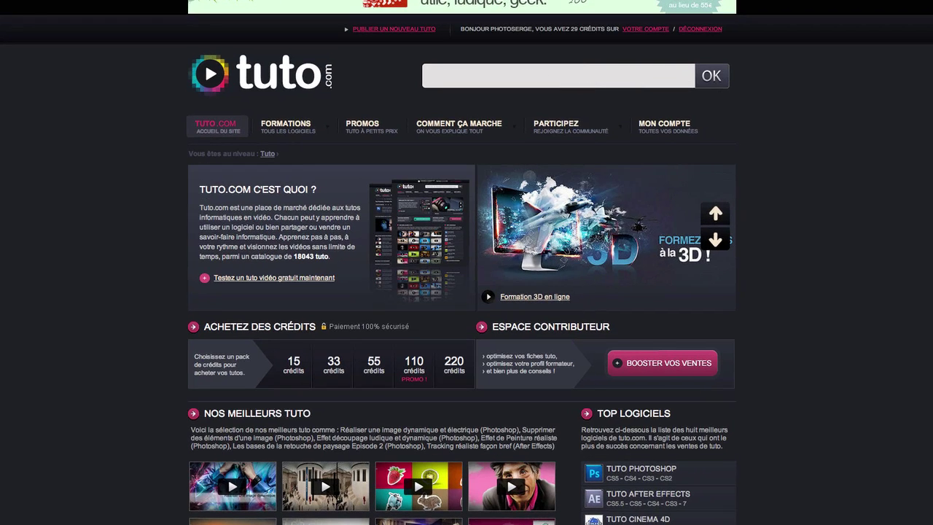
{"action": "type", "text": "photoserge"}
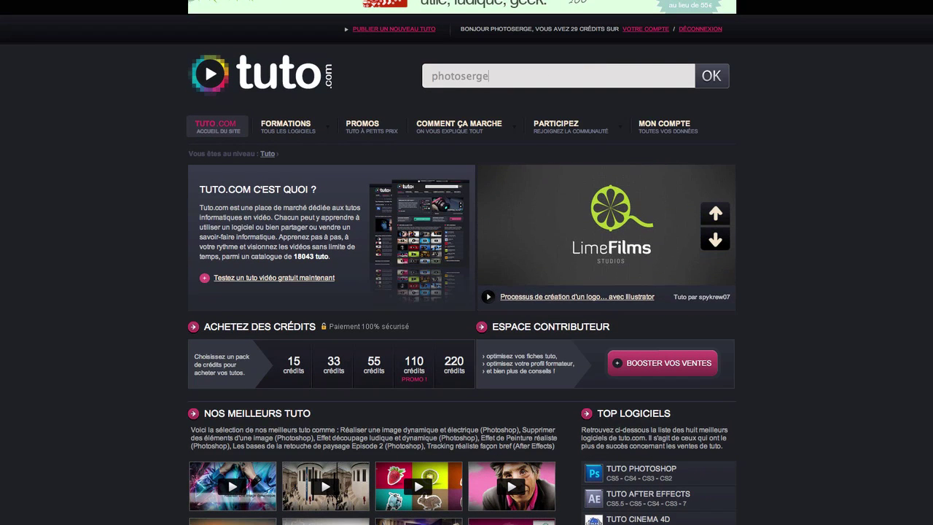
{"action": "key", "text": "Return"}
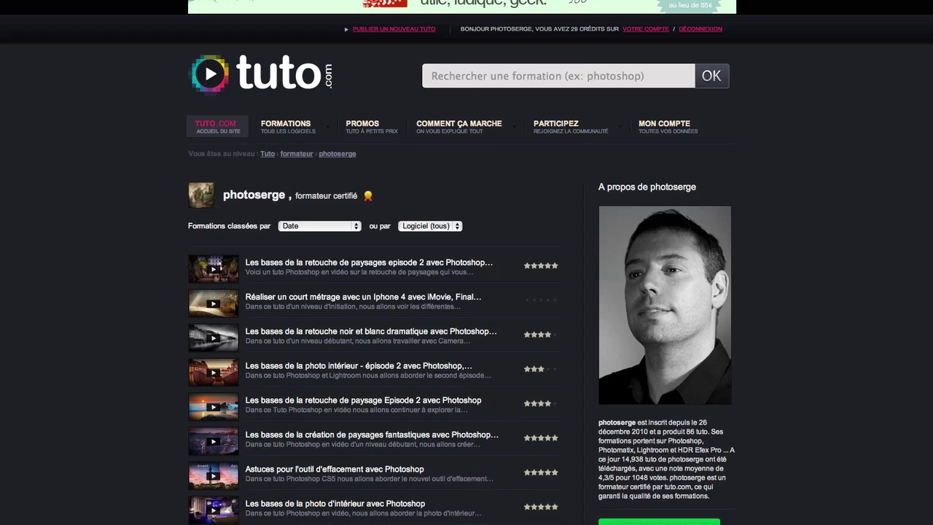
{"action": "scroll", "coordinate": [281, 210], "scroll_direction": "down", "scroll_amount": 4}
{"action": "scroll", "coordinate": [311, 302], "scroll_direction": "up", "scroll_amount": 3}
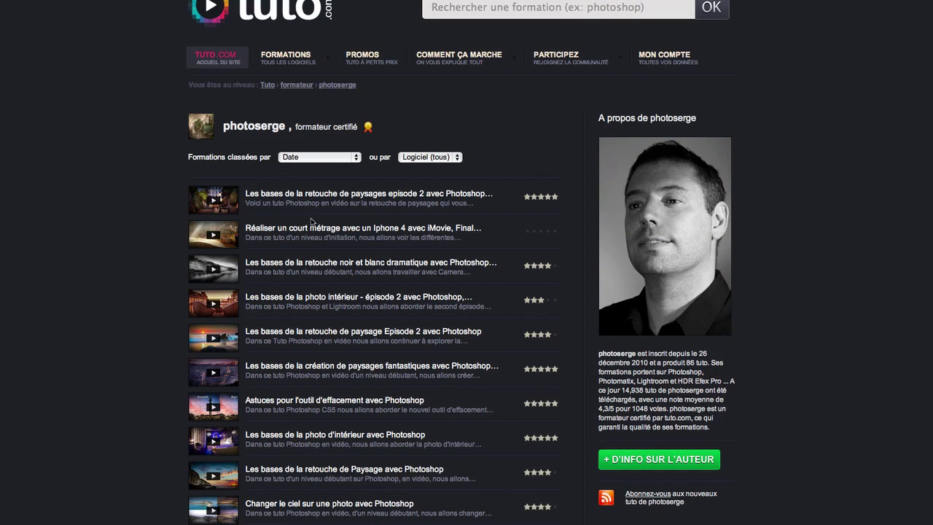